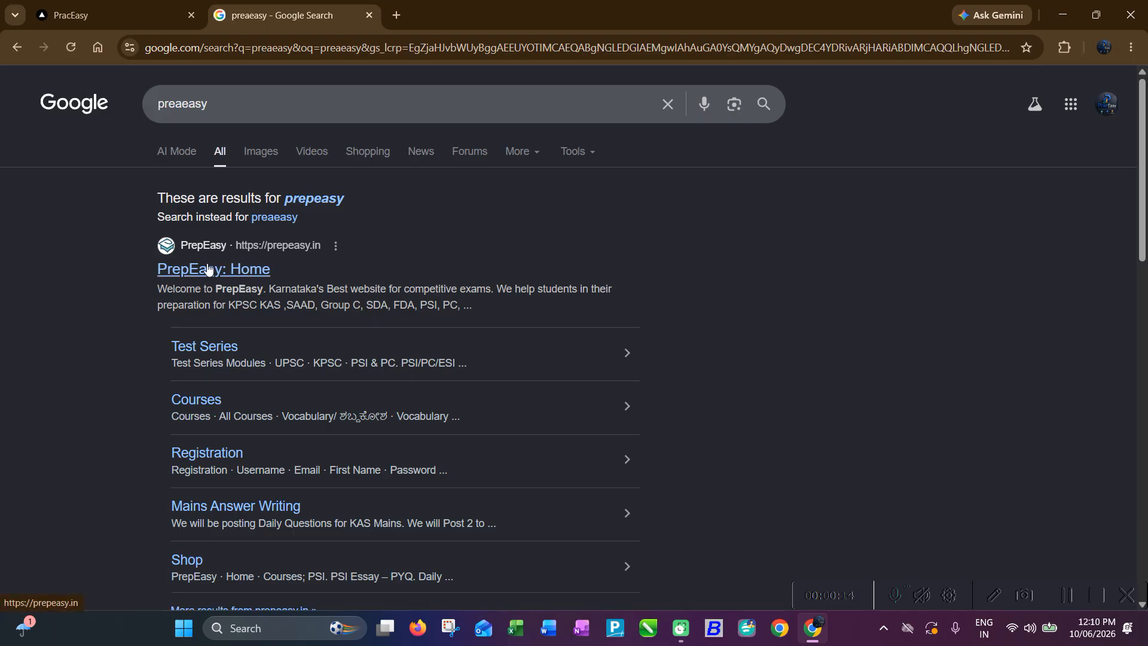
Load praceasy.in in Chrome and close the older duplicate PracEasy tab.
left_click(237, 47)
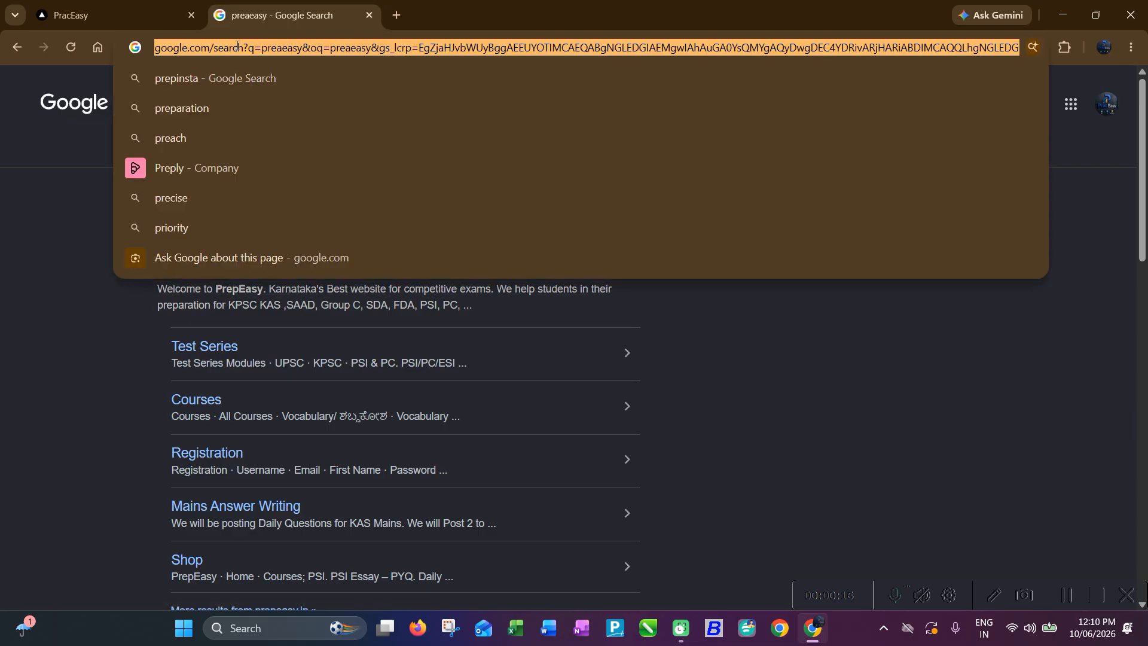
type("praceasy.in")
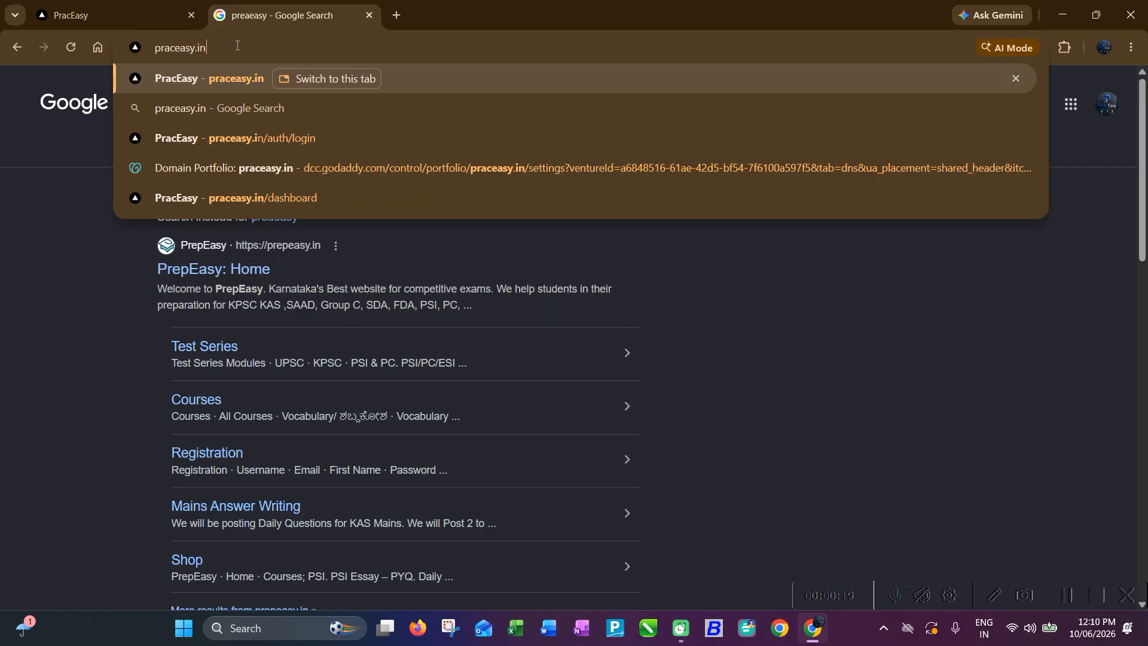
key("Return")
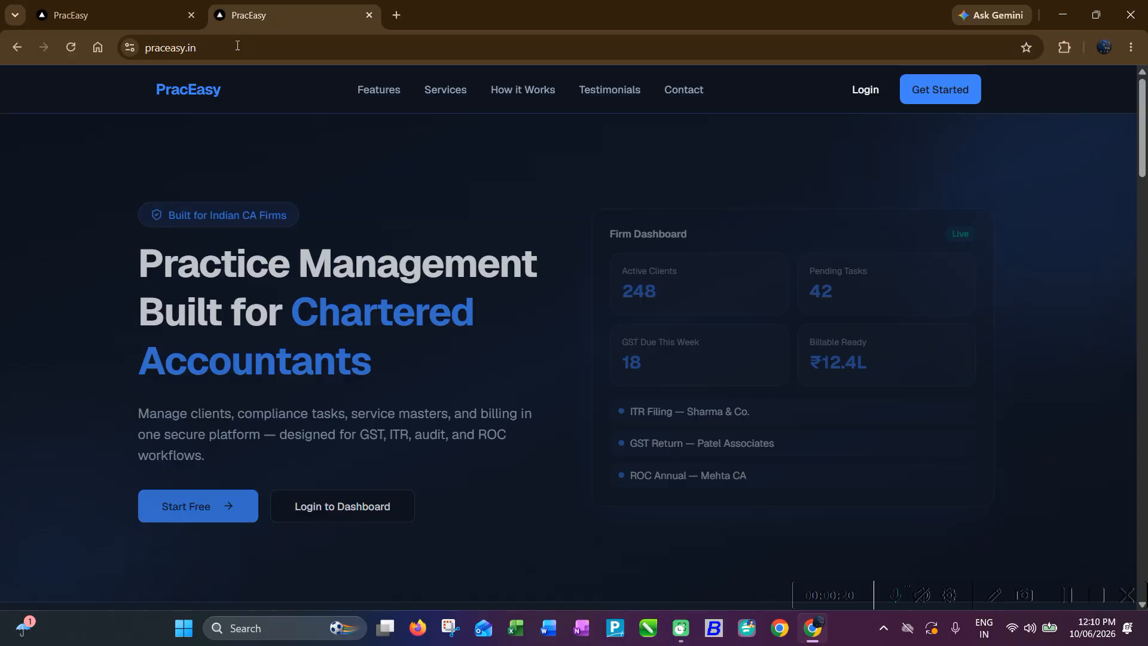
left_click(191, 15)
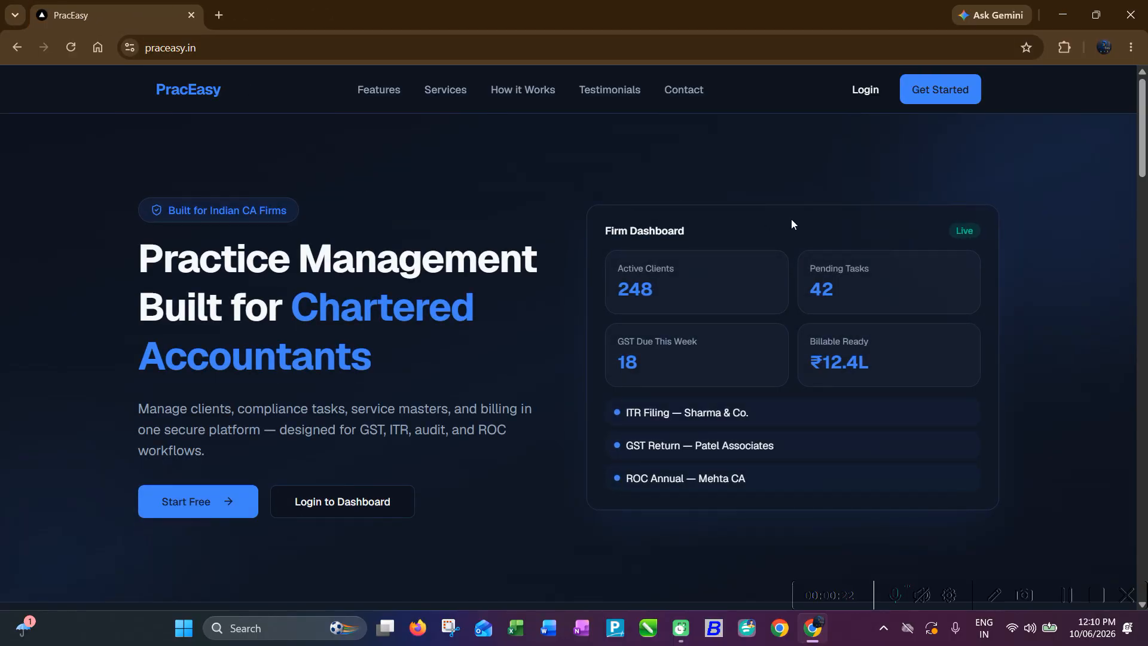
Start registering firm ENTAXA with the contact's name, work email and phone number.
left_click(929, 98)
left_click(590, 283)
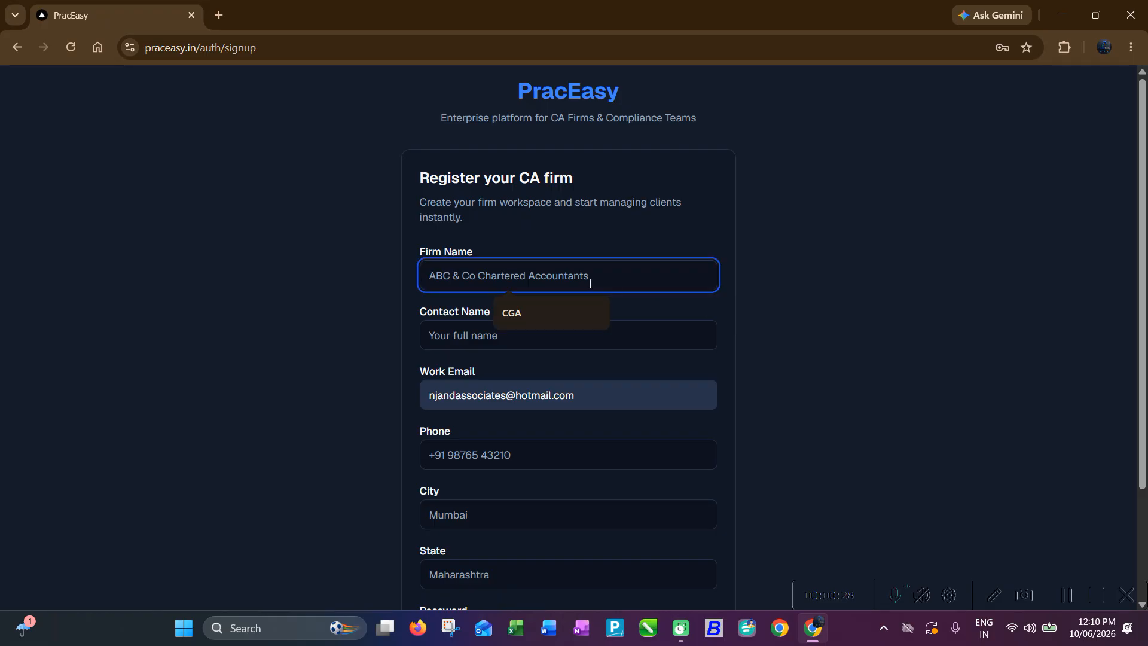
type("ENTAXA")
key("Tab")
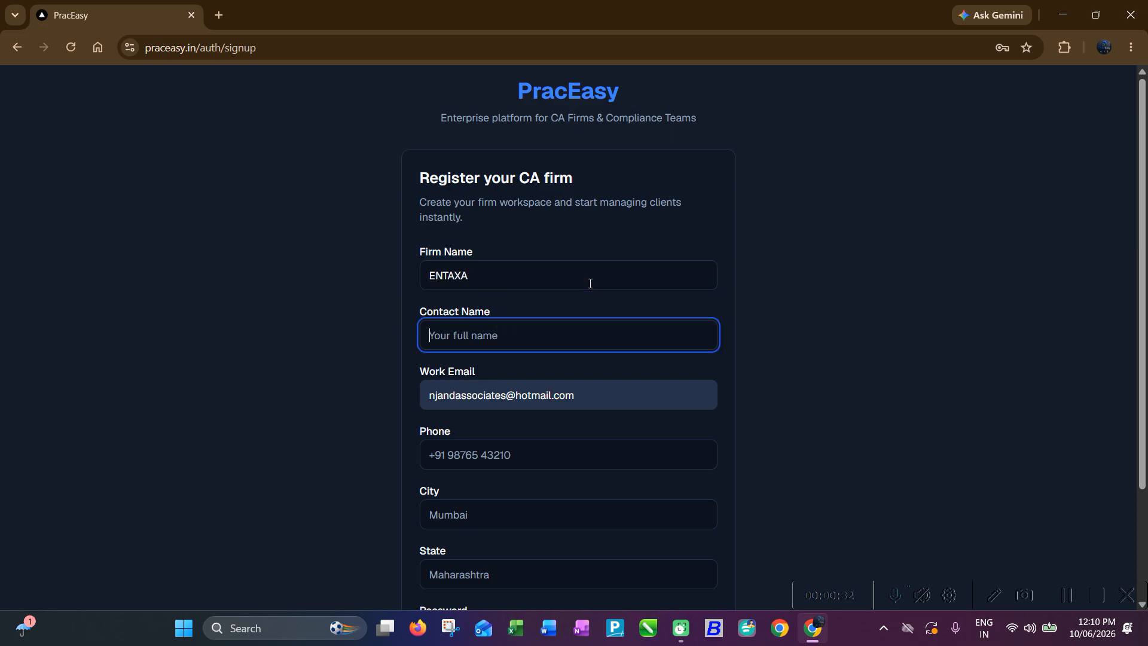
key("Tab")
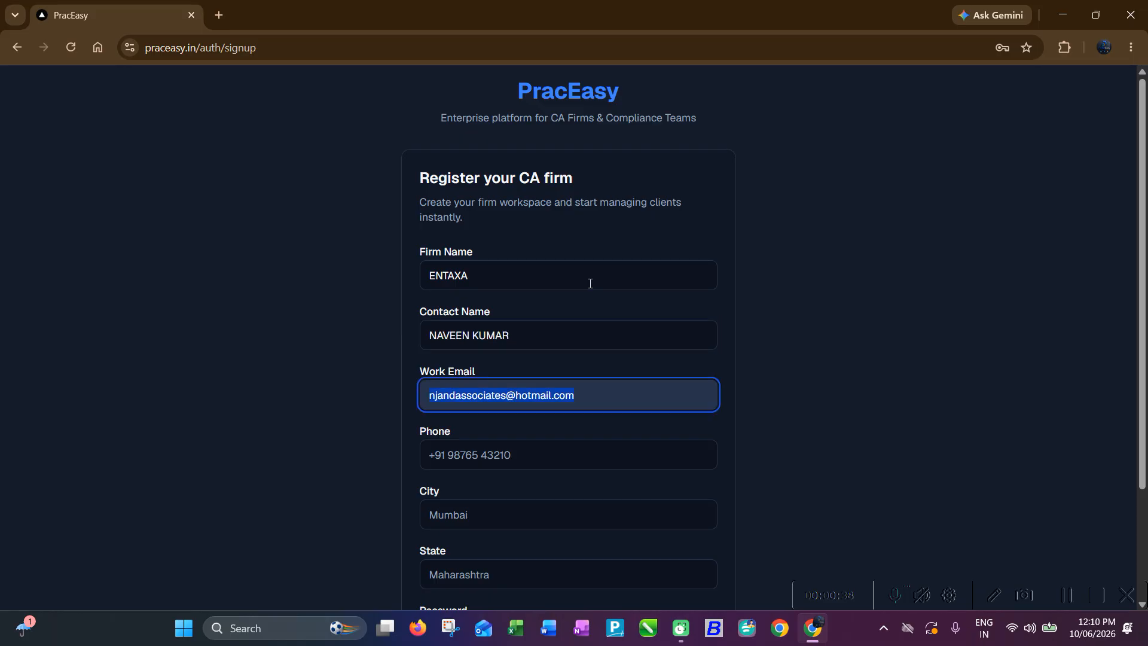
key("BackSpace")
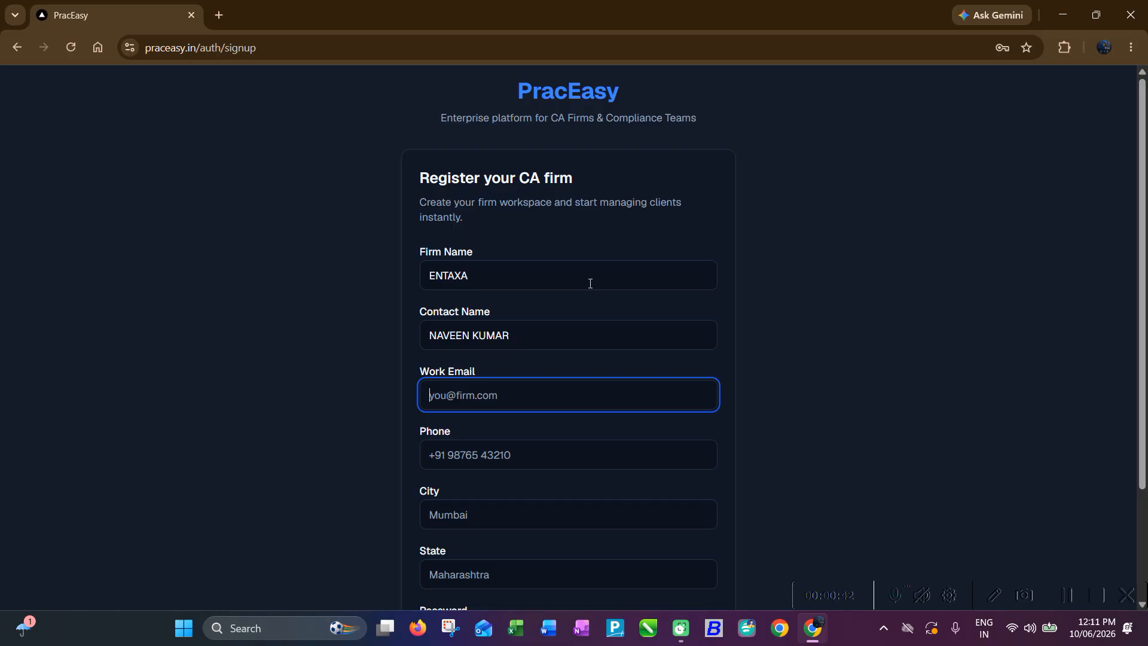
key("Tab")
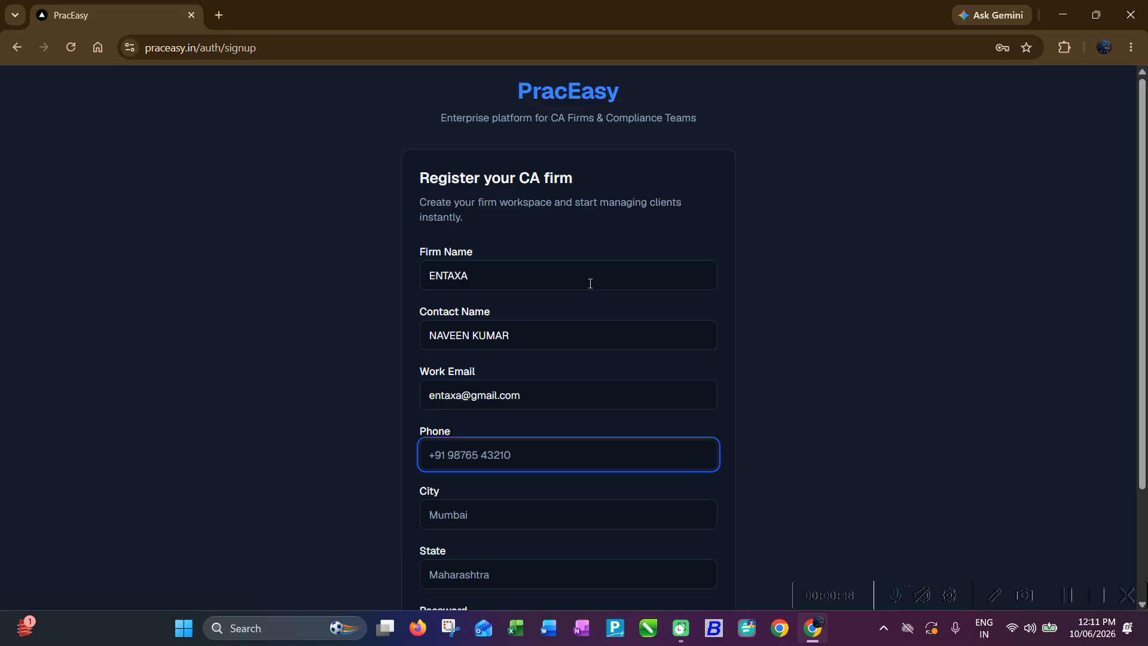
Enter Delhi as city and state, set the account password, and submit the registration.
key("Tab")
key("Tab")
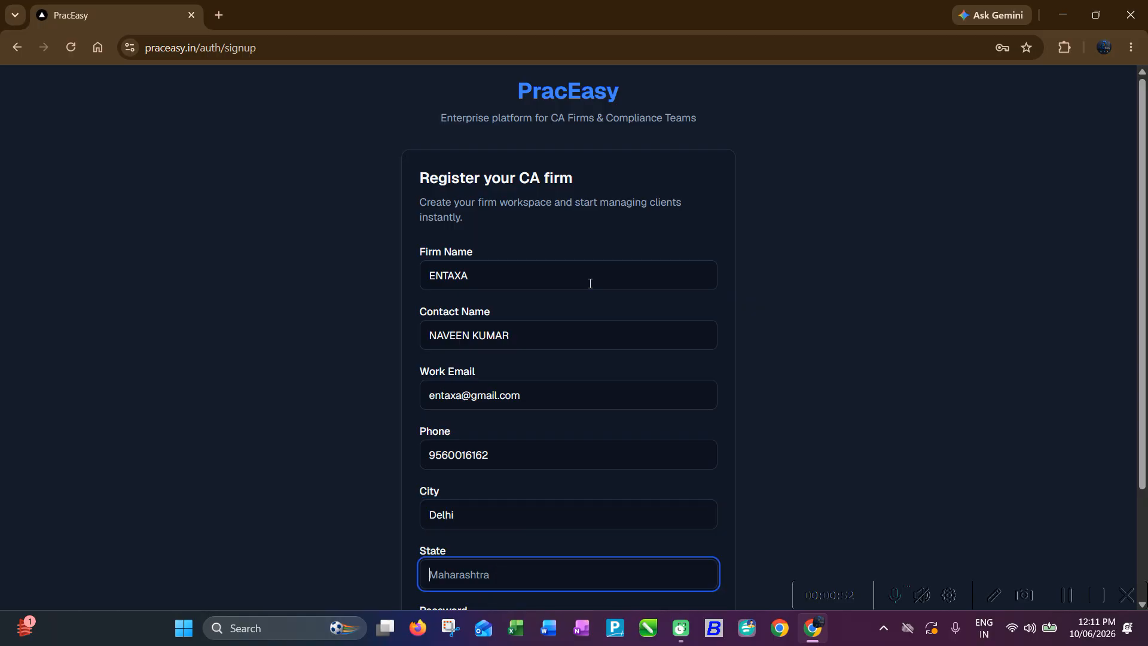
key("Tab")
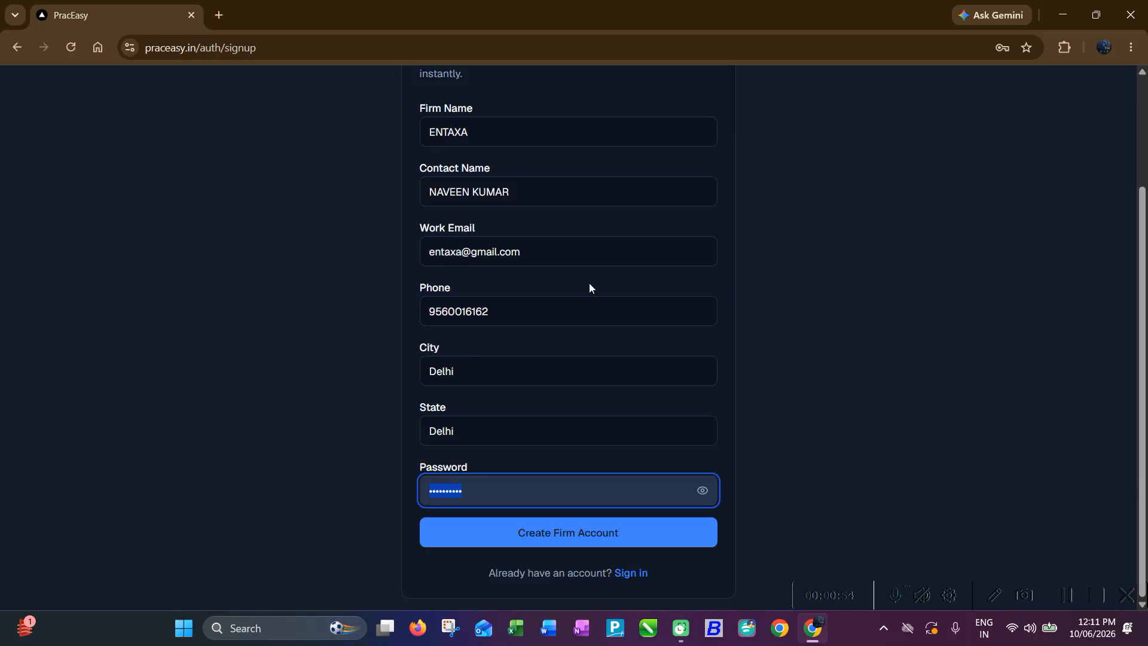
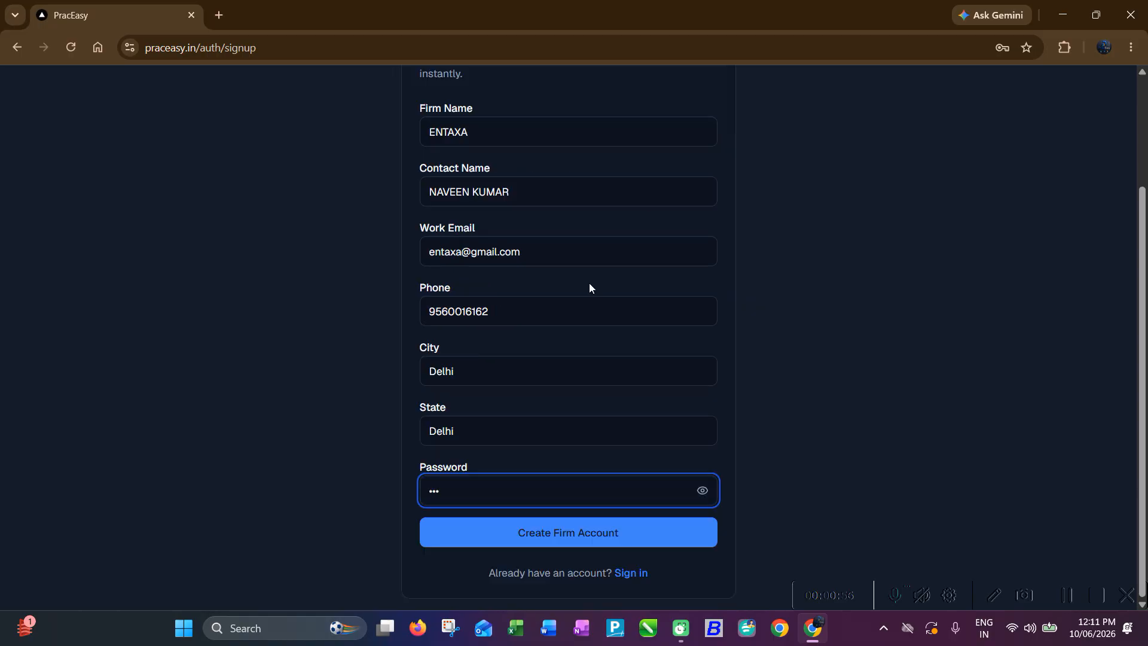
key("Return")
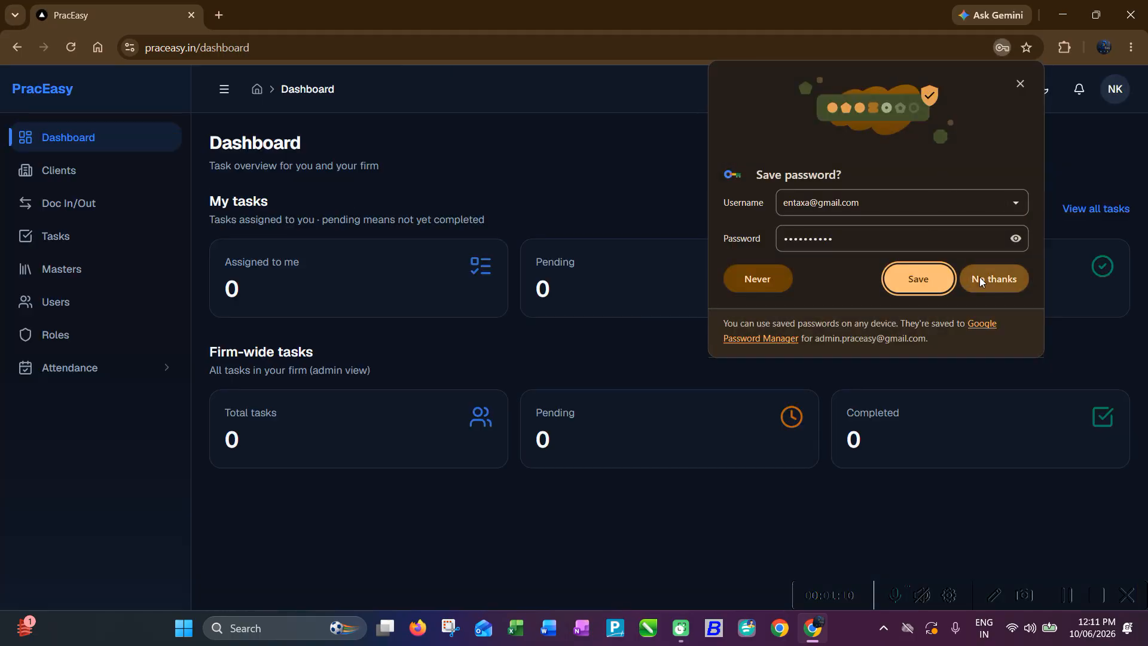
Dismiss the save-password prompt, open the empty client list, and start adding an Individual client.
left_click(969, 278)
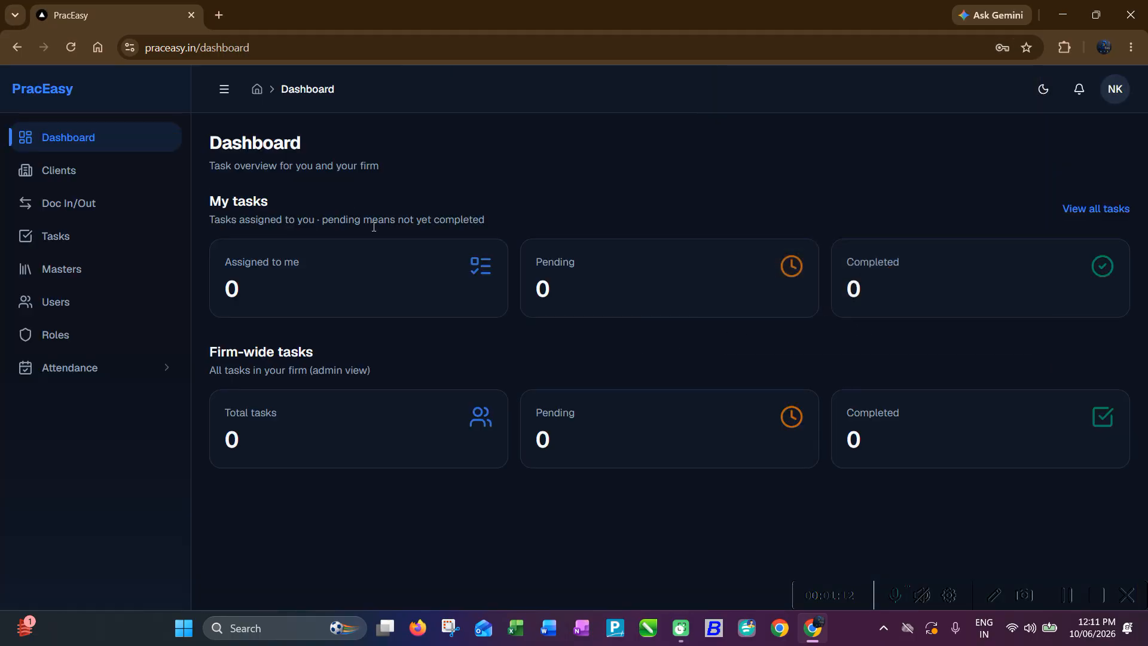
left_click(79, 185)
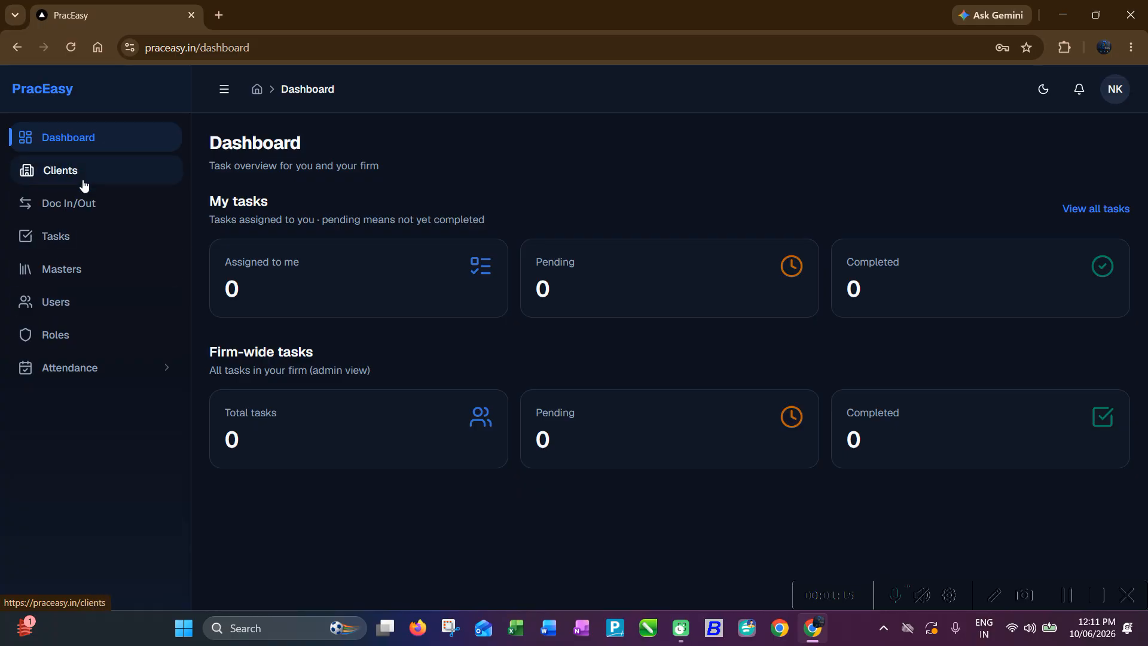
left_click(1129, 96)
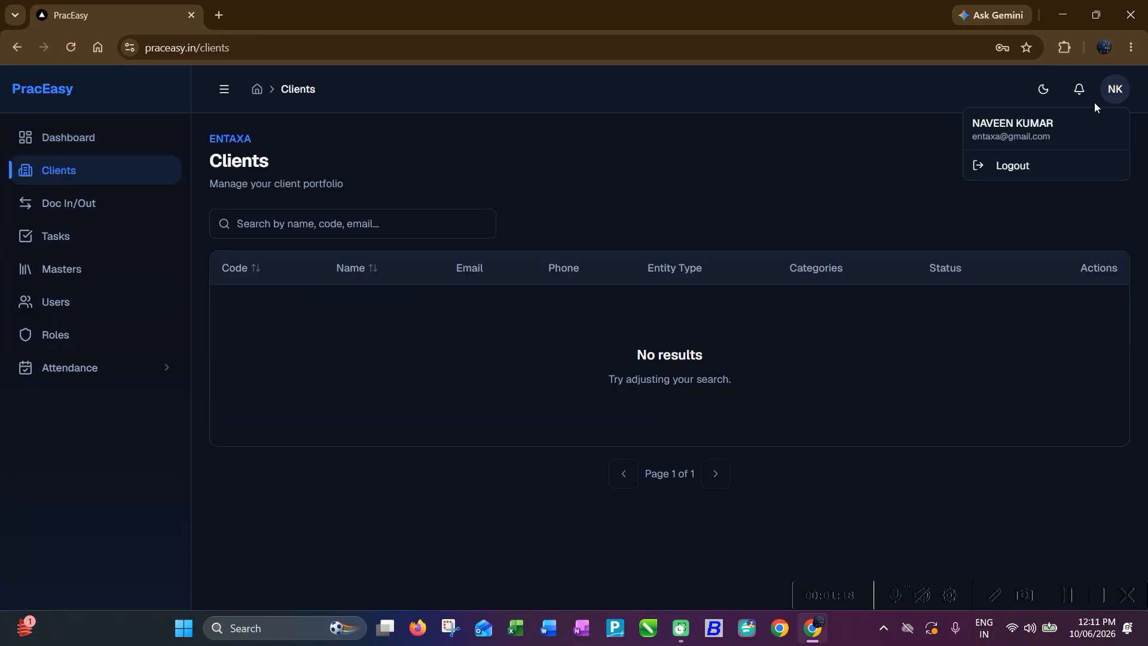
left_click(720, 153)
left_click(1098, 160)
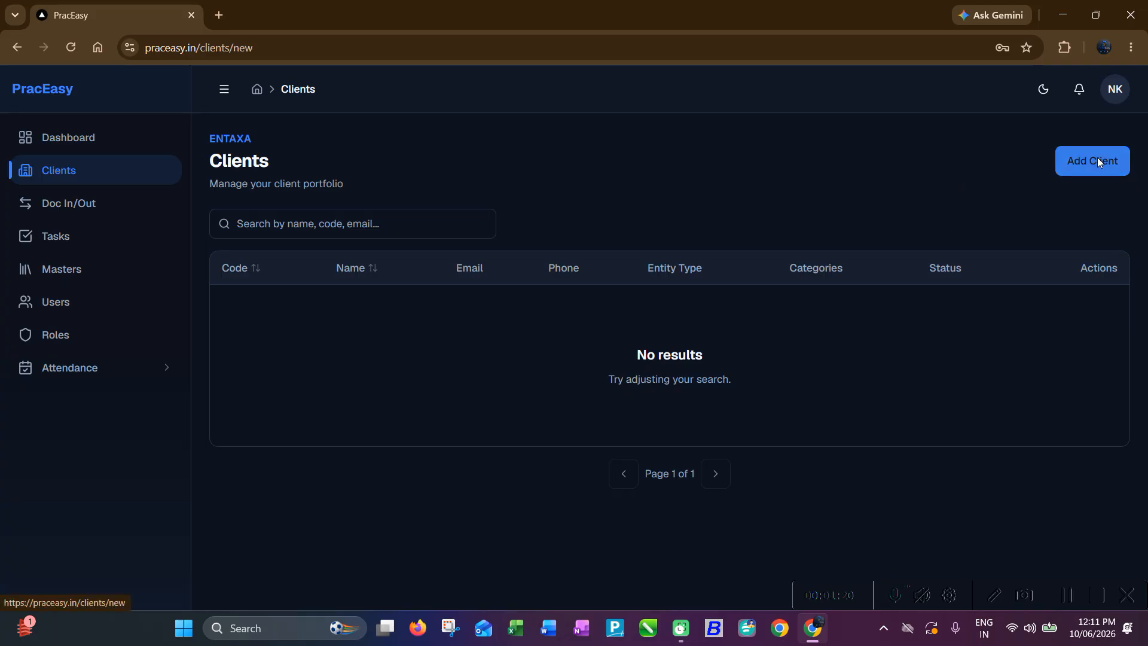
left_click(421, 281)
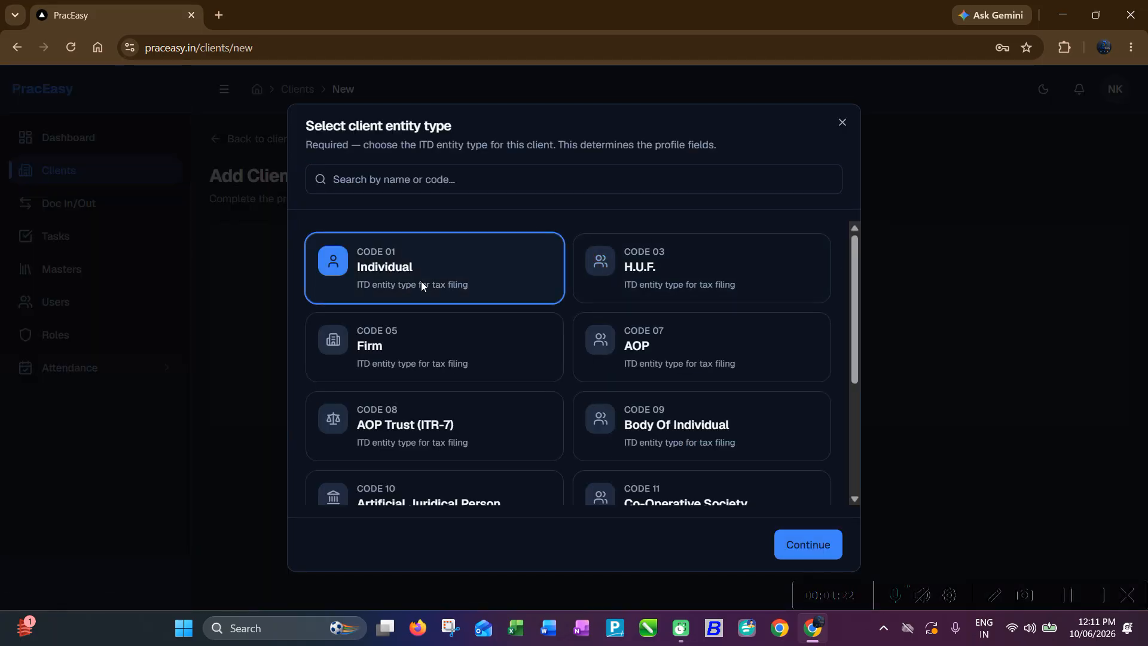
Confirm the Individual entity type and add the Income Tax Services category.
left_click(821, 549)
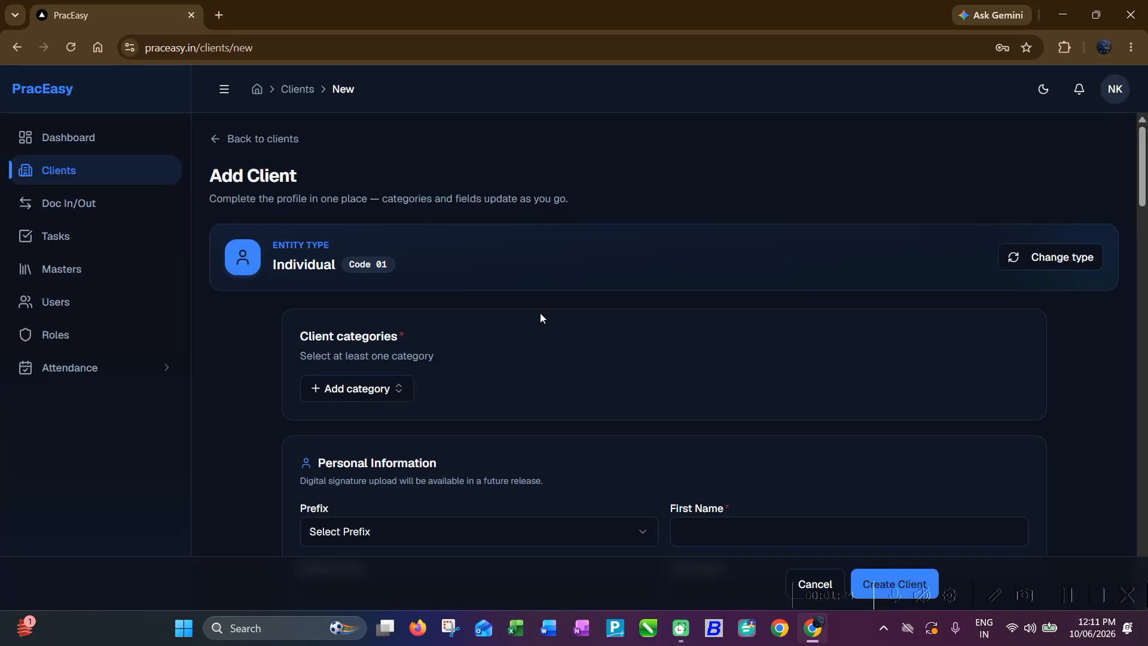
left_click(399, 384)
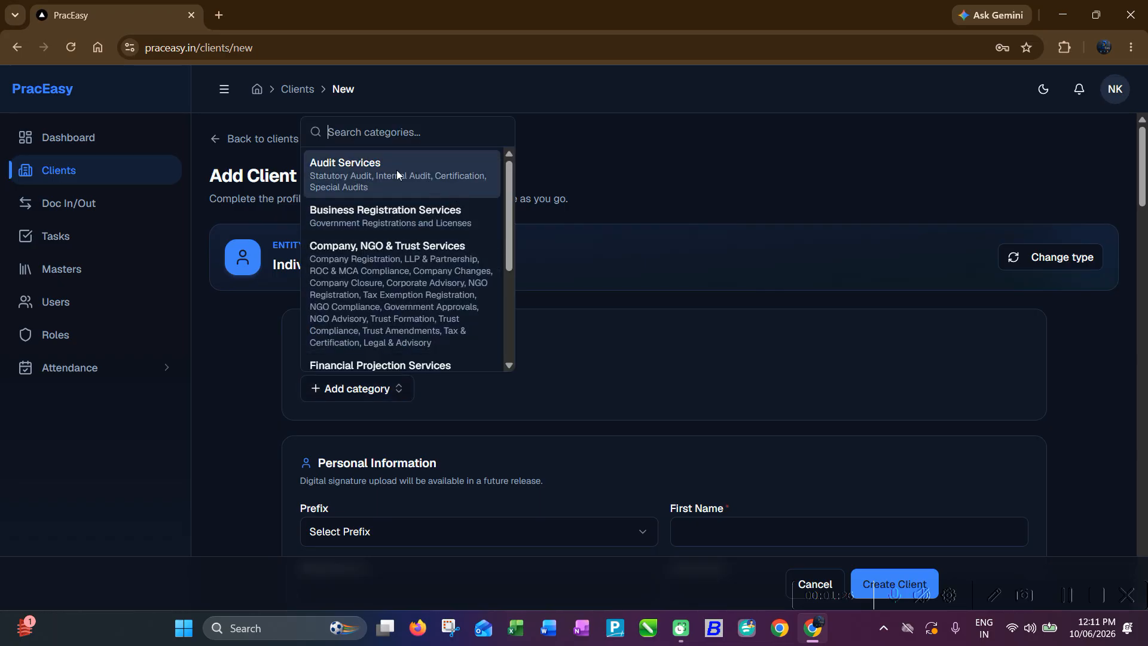
left_click_drag(504, 224, 486, 293)
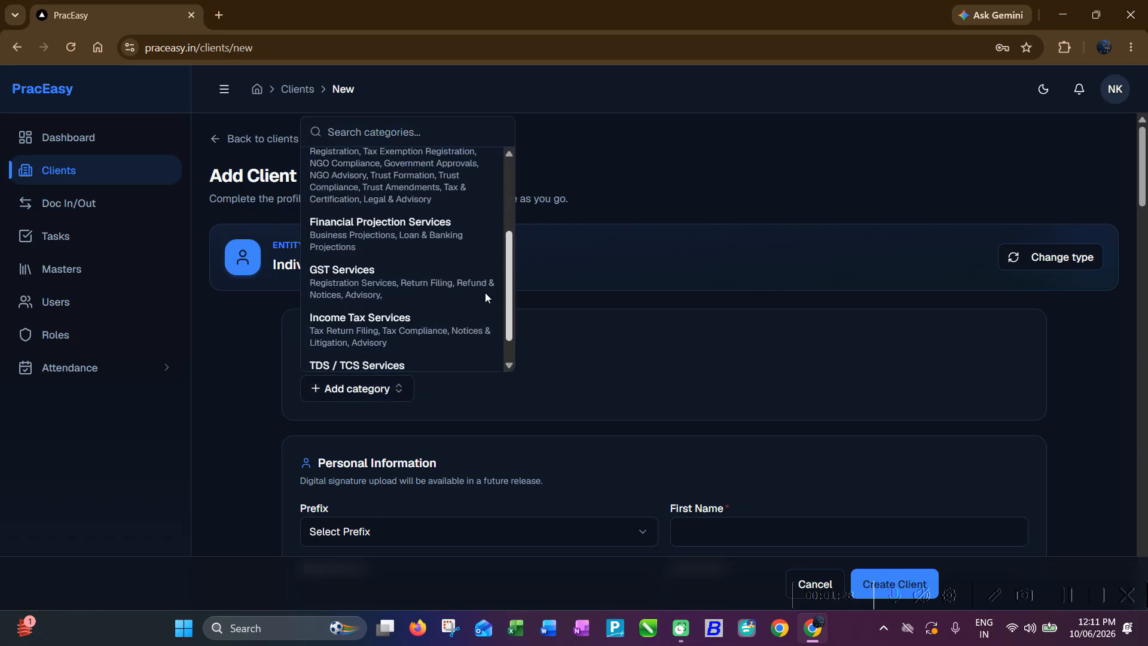
left_click(372, 322)
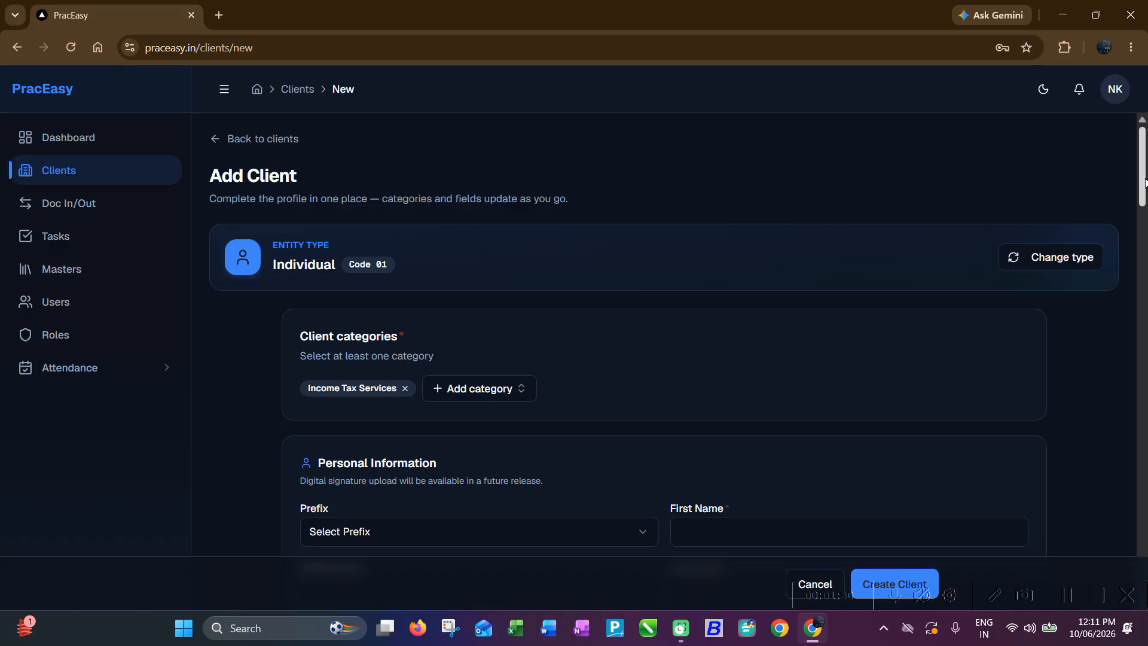
scroll(573, 117, "down", 6)
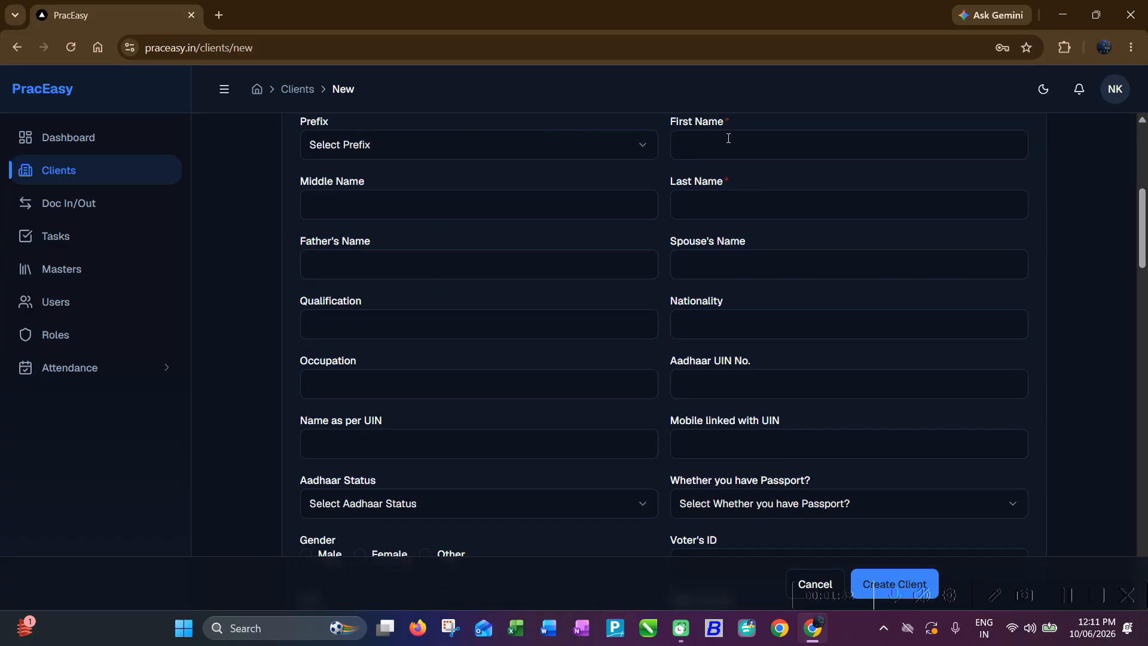
Fill in the client's first, middle and last names, 12th Pass, and Indian nationality.
left_click(728, 138)
key("Tab")
key("Tab")
key("Tab")
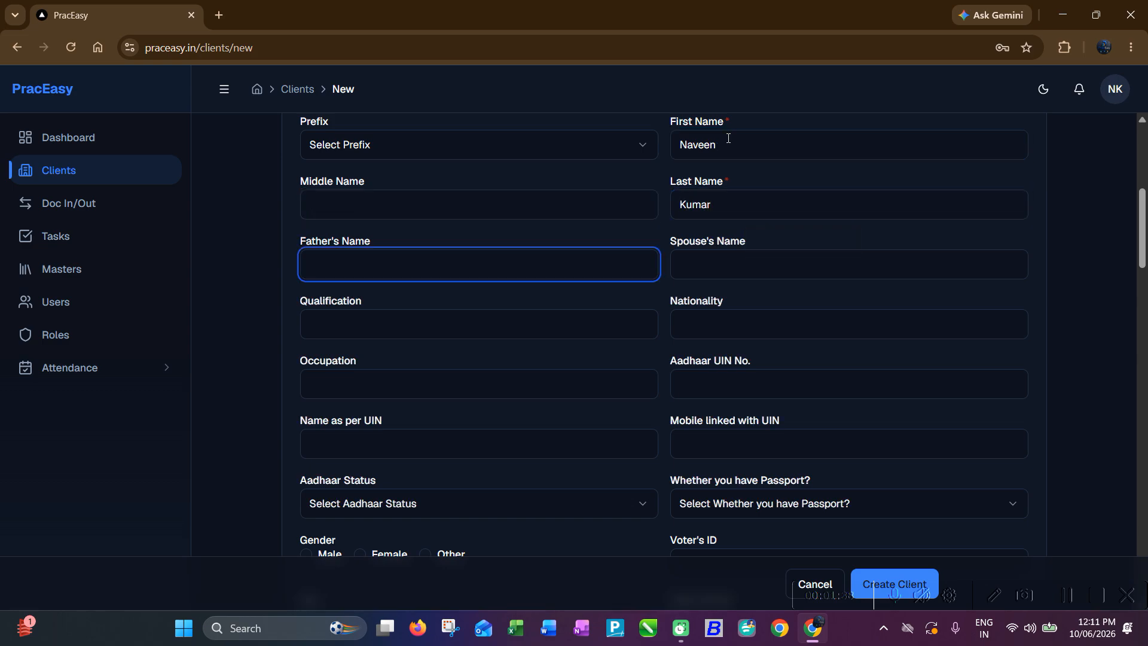
key("Tab")
key("Tab")
type("12th Pass")
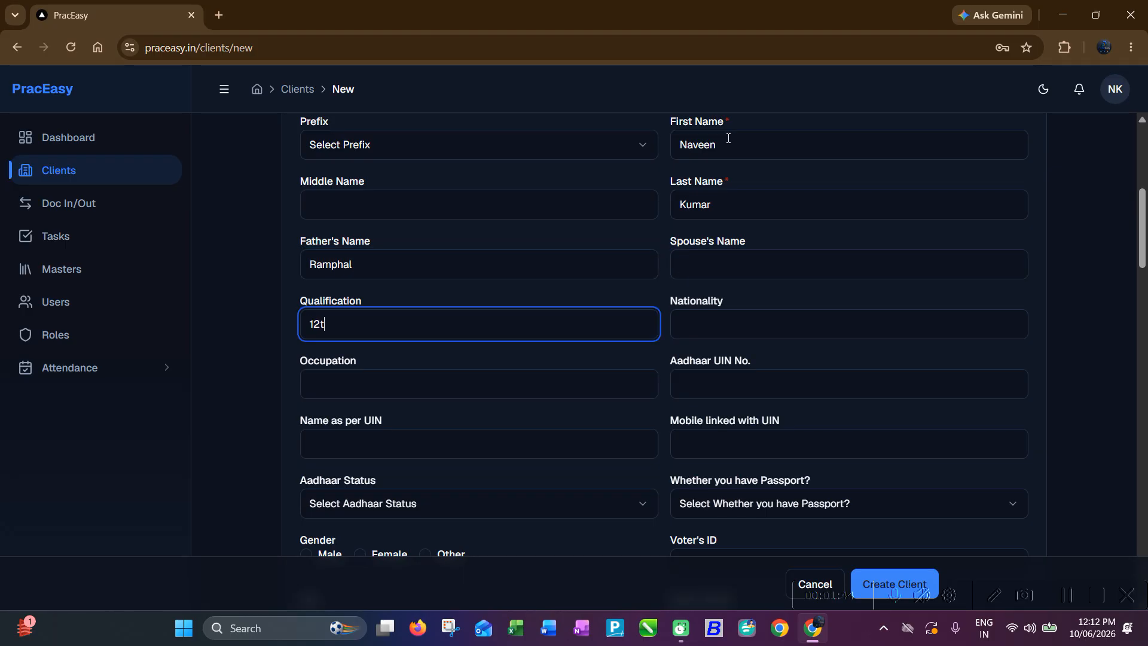
key("Tab")
type("Indian")
key("Tab")
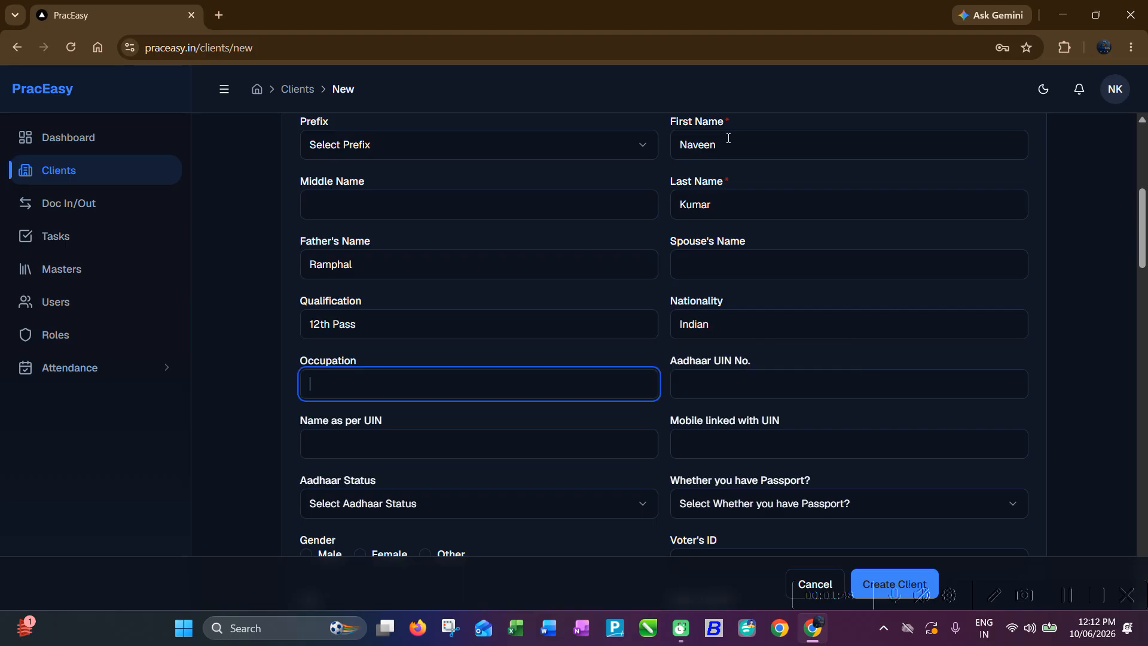
key("Tab")
key("Tab")
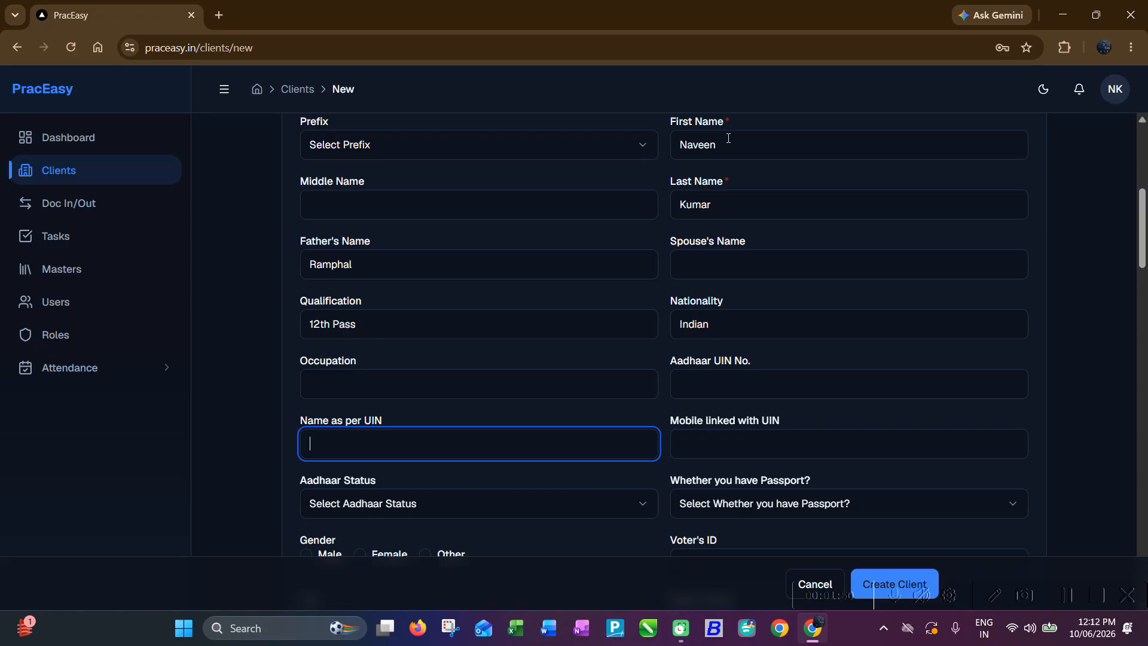
Set the client's gender to Male and attempt to save the record.
scroll(729, 139, "down", 4)
left_click(310, 304)
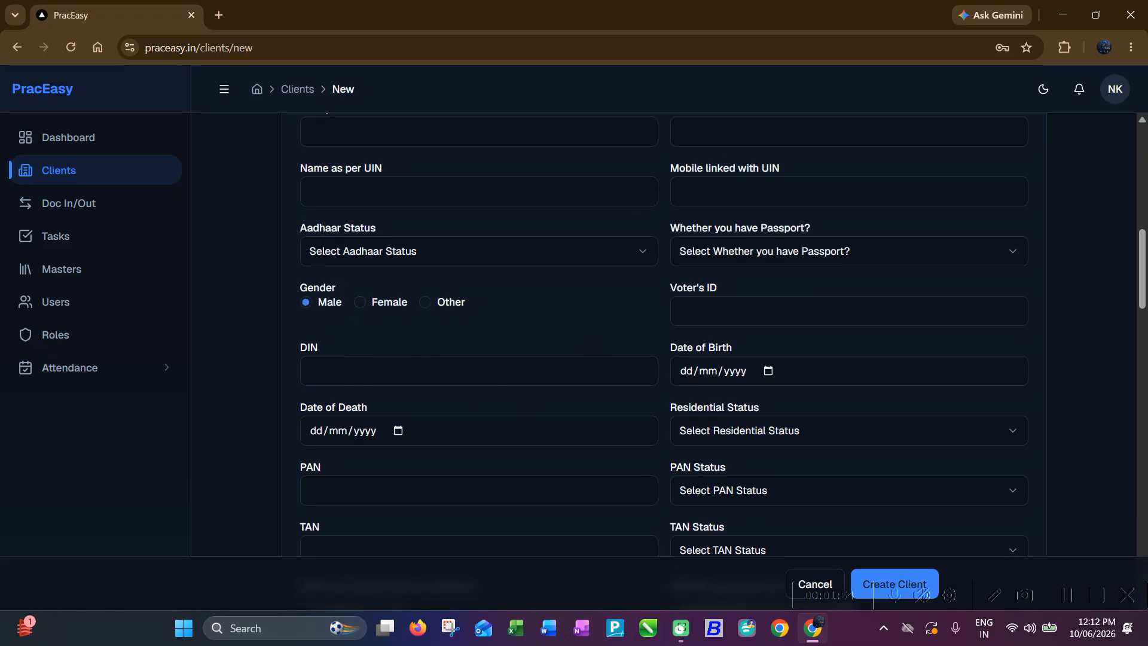
scroll(740, 423, "down", 3)
left_click(908, 575)
Add the client's email and mobile number, then create the client.
left_click(463, 467)
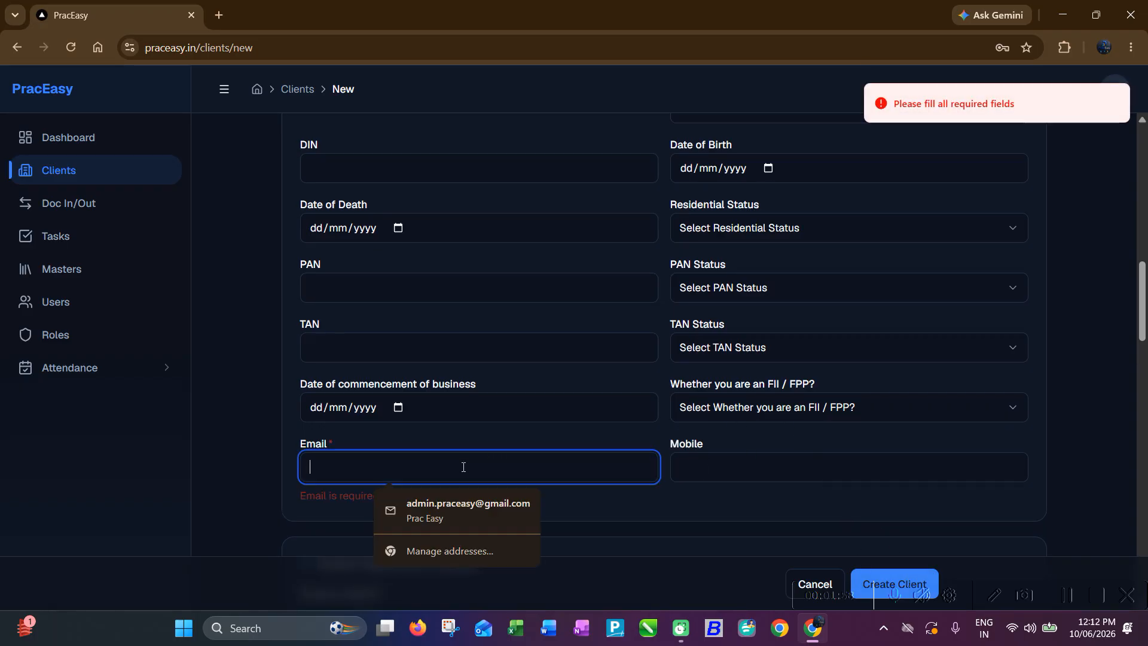
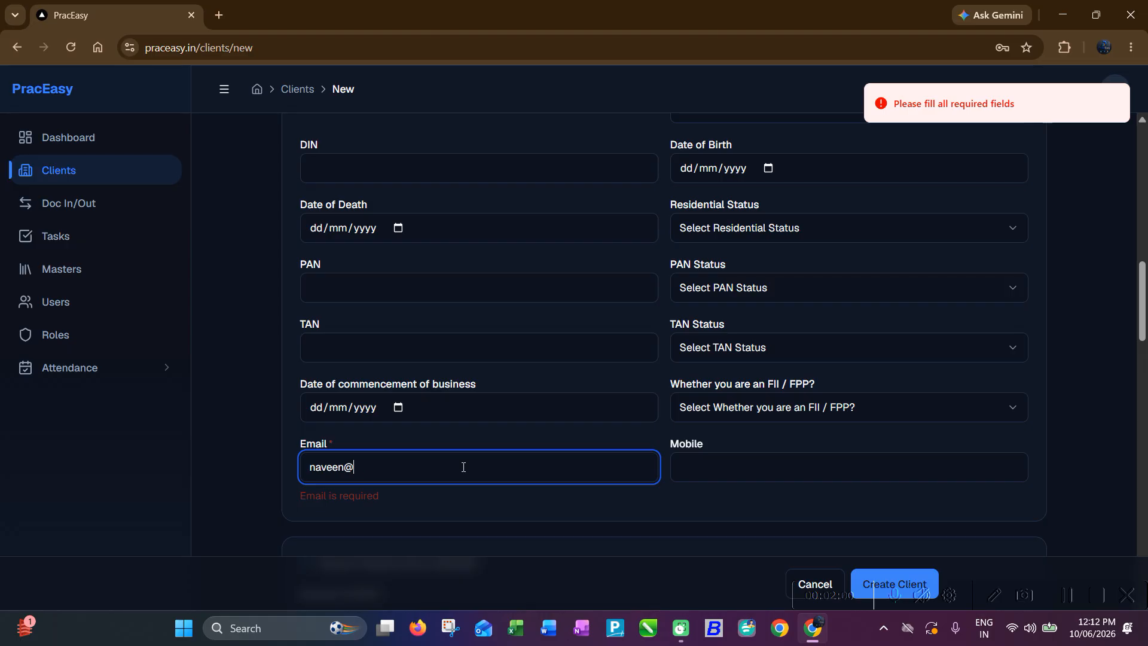
key("Tab")
scroll(937, 494, "down", 3)
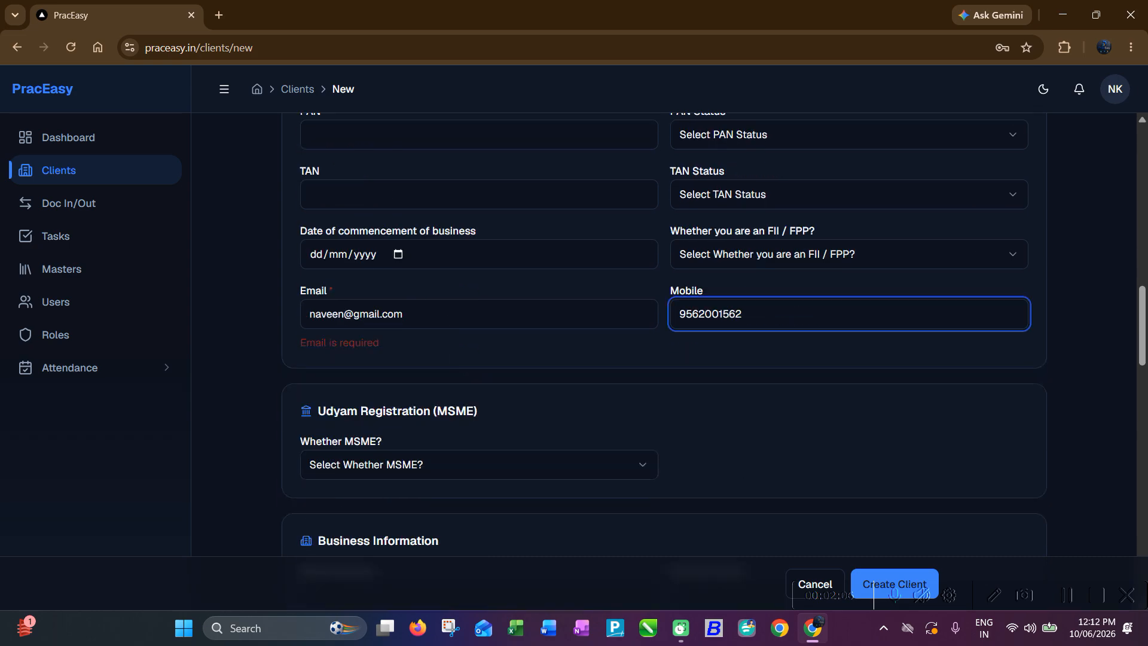
scroll(870, 559, "down", 3)
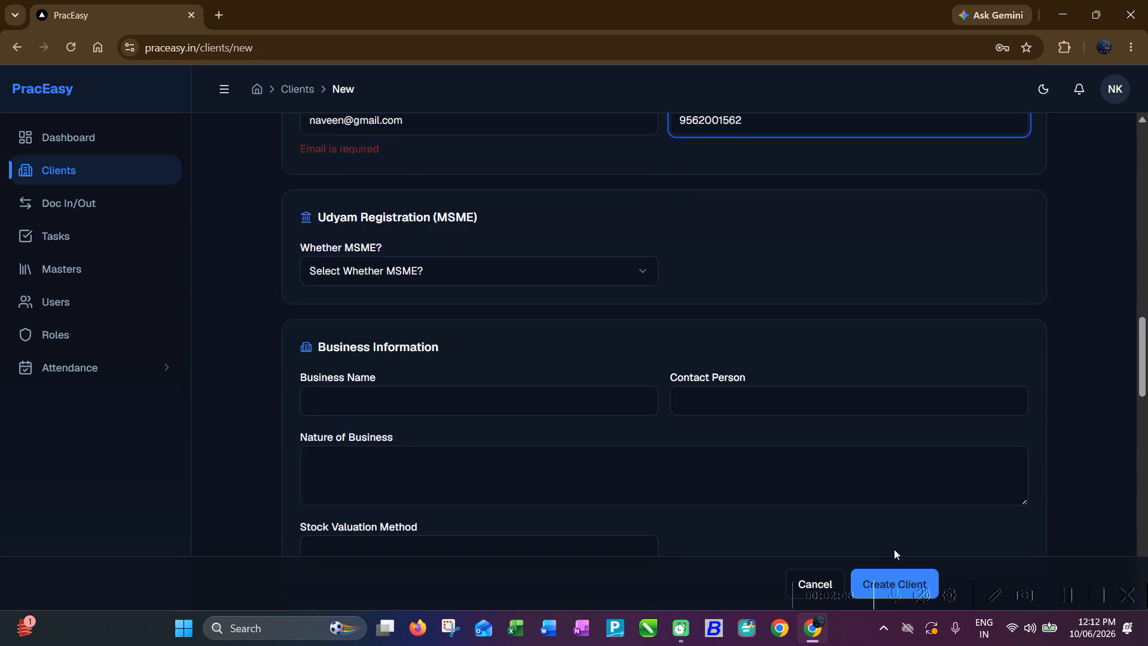
left_click(889, 571)
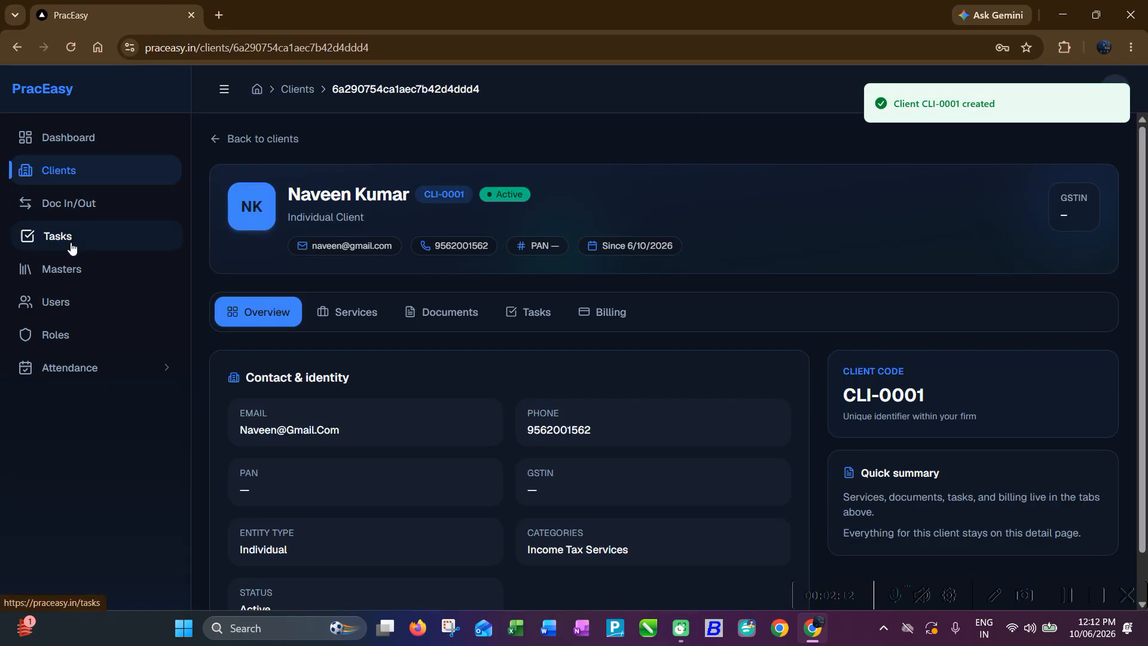
Start a new firm user, entering the user's name, email and password.
left_click(66, 313)
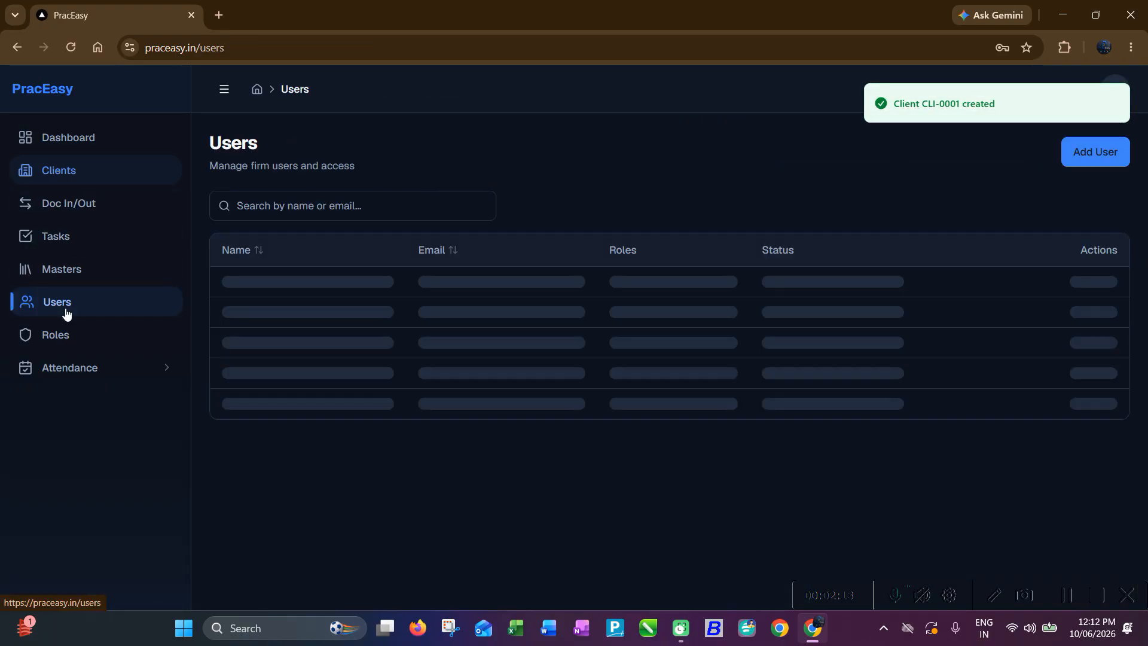
left_click(1104, 164)
left_click(514, 233)
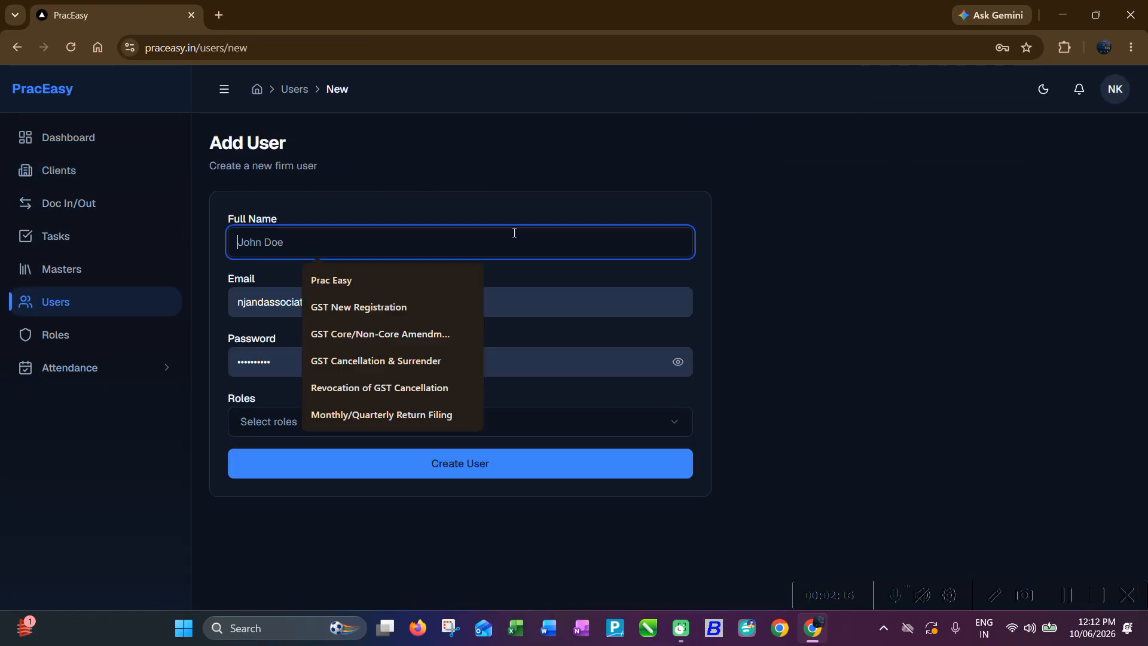
type("Krishan")
key("Tab")
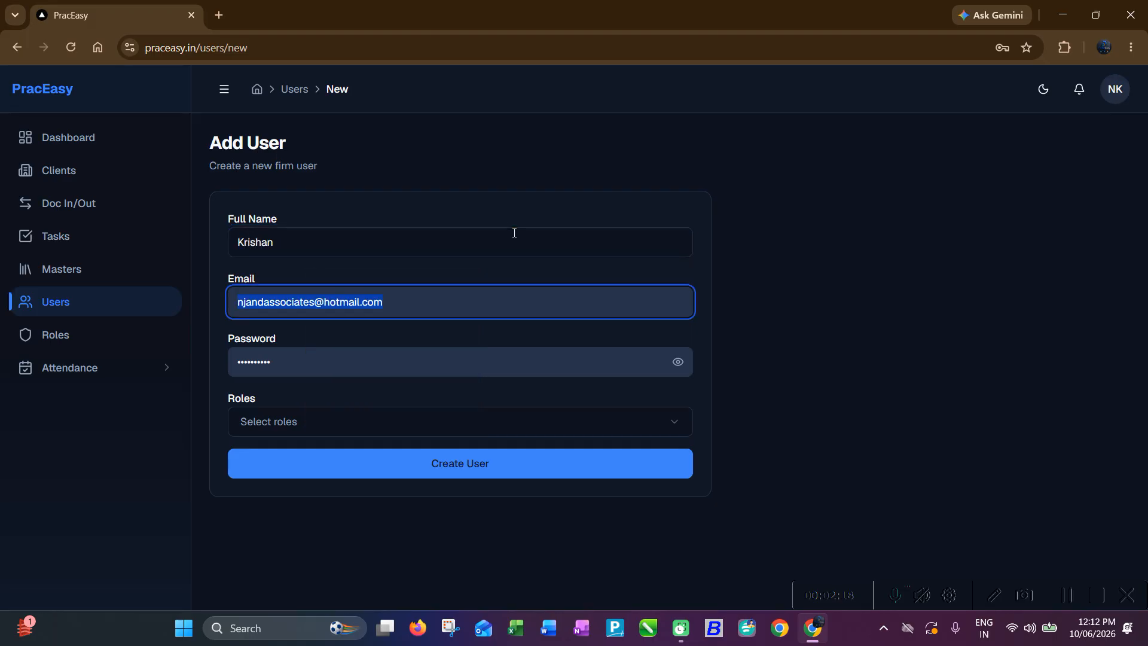
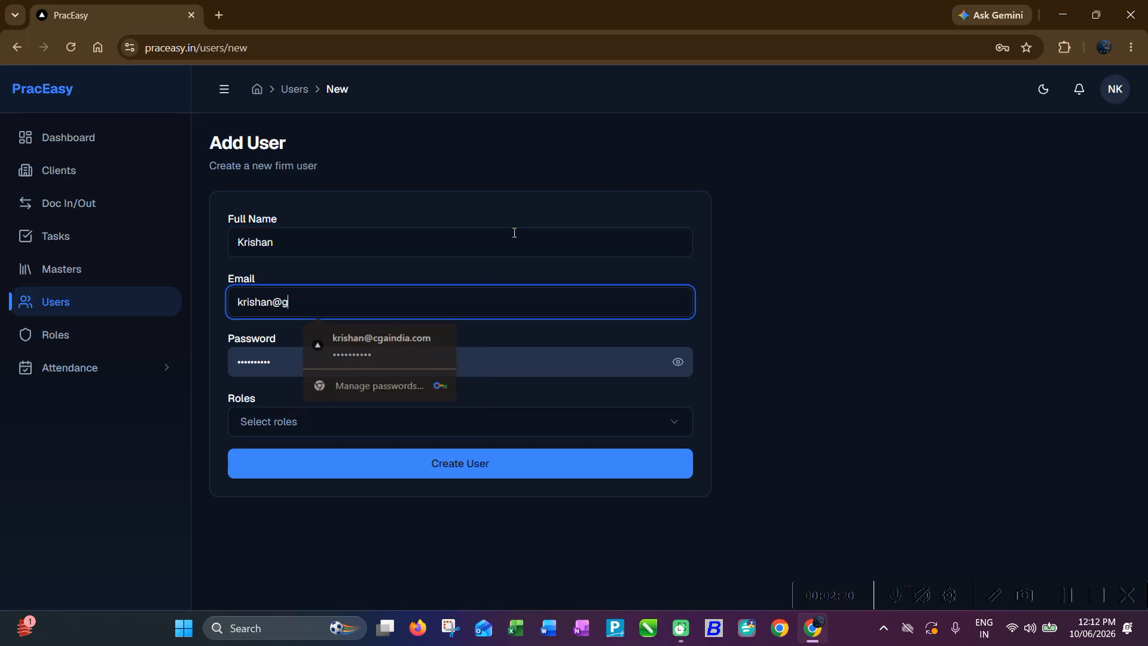
key("Tab")
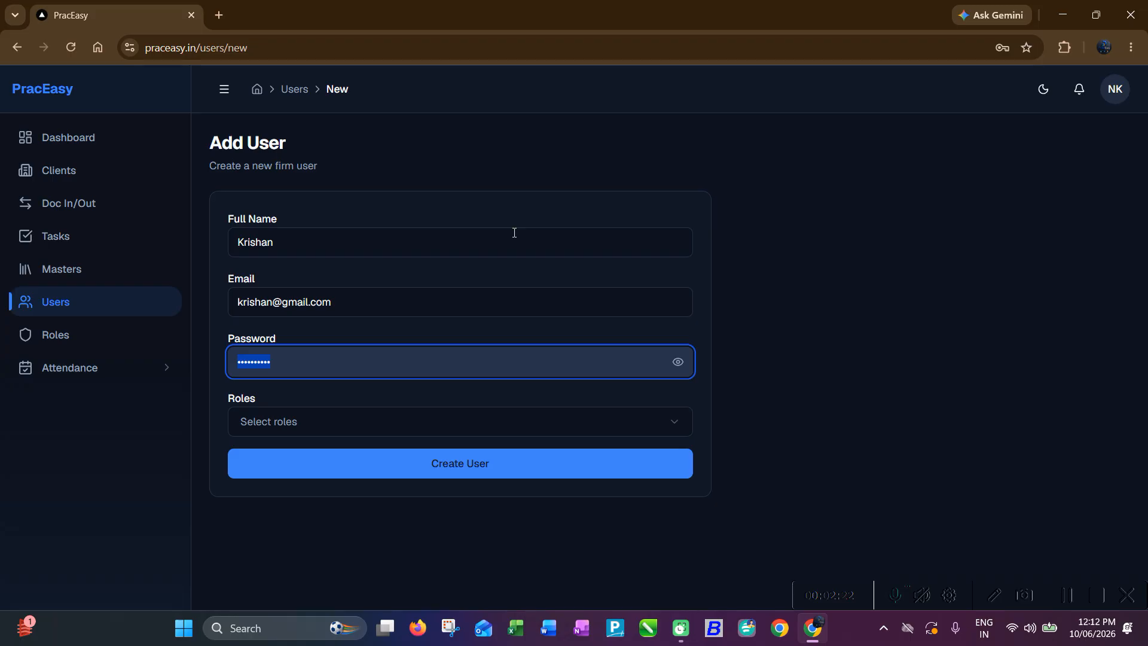
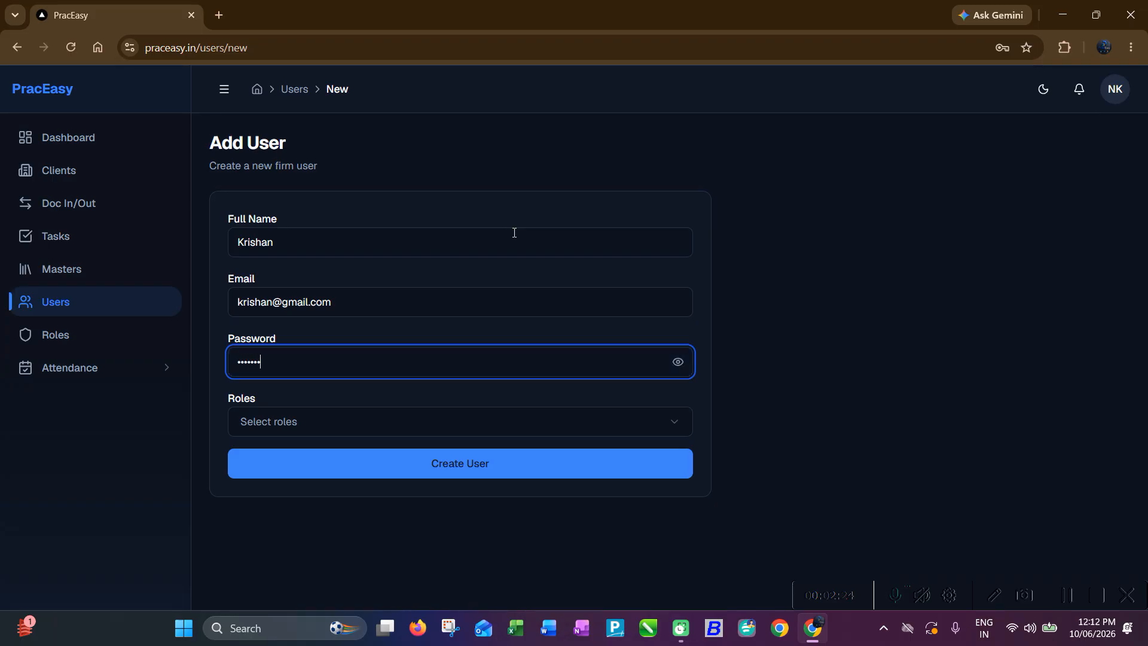
key("Tab")
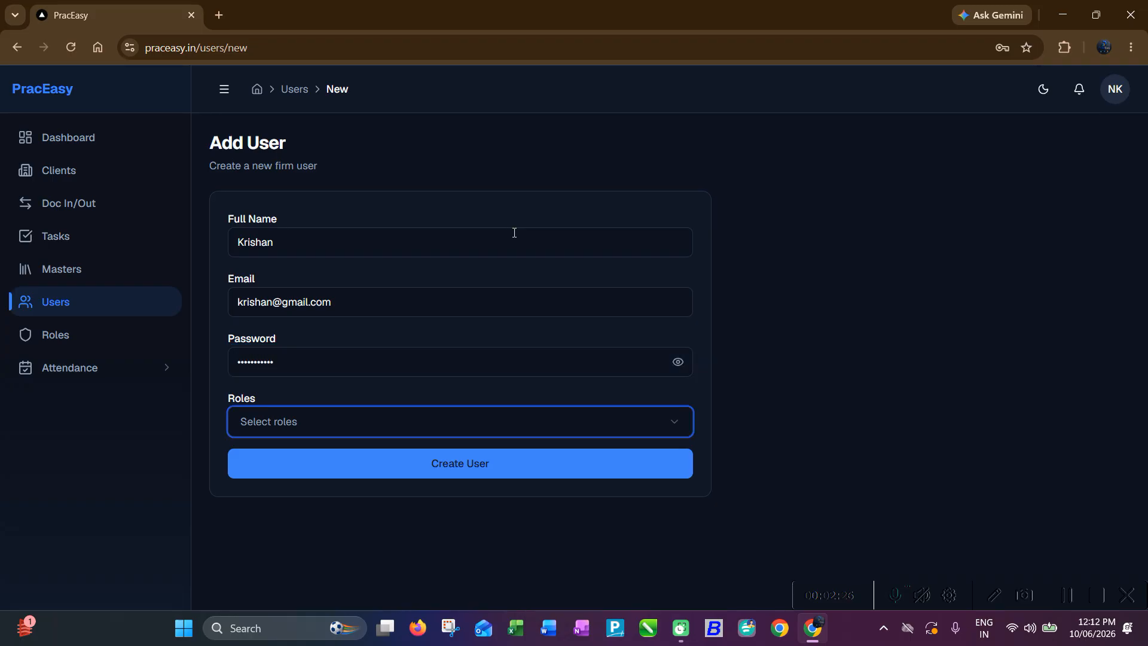
Give the user the Team Leader / Senior Executive role and create the user.
left_click(392, 415)
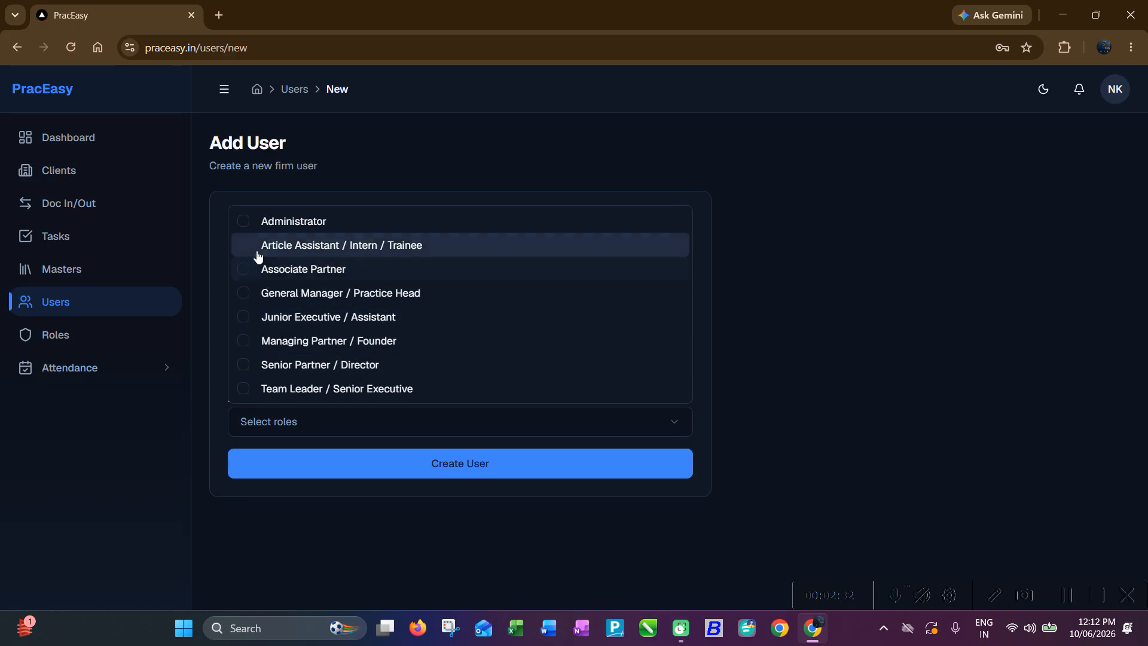
left_click(250, 391)
left_click(393, 470)
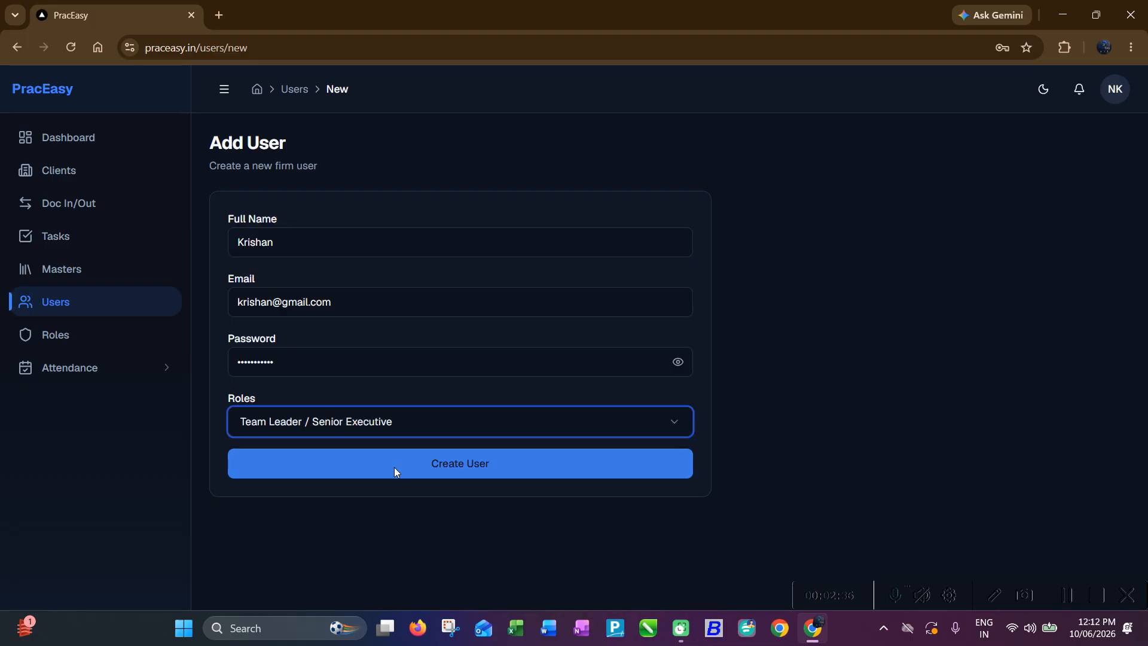
left_click(494, 465)
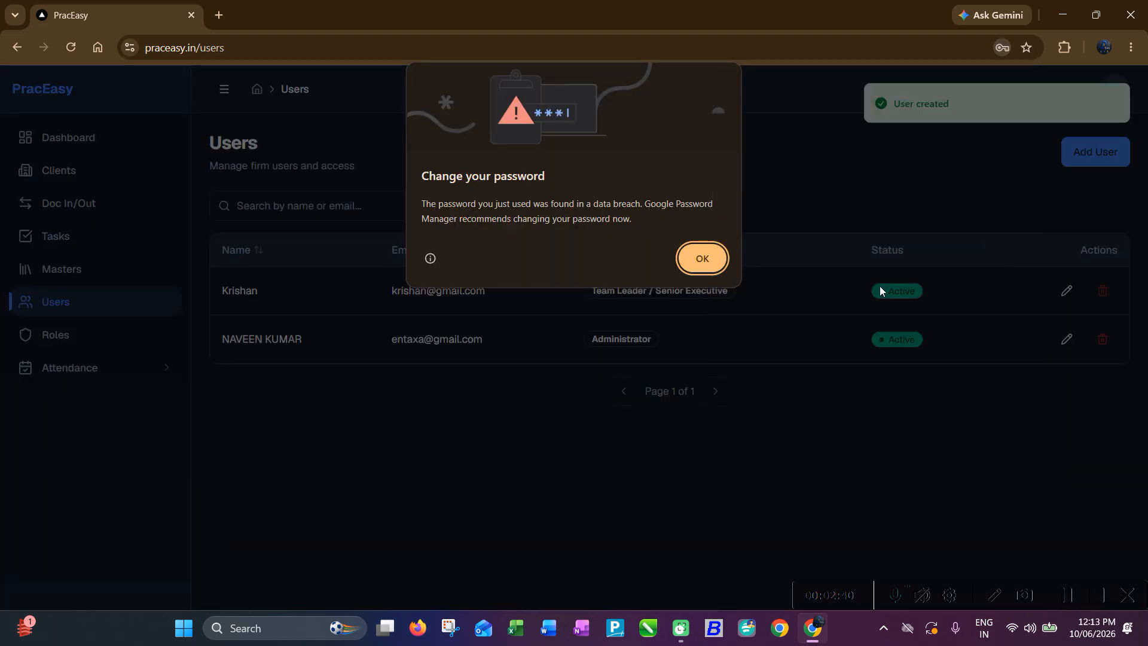
Dismiss the browser's password warnings and return to the Dashboard.
left_click(694, 251)
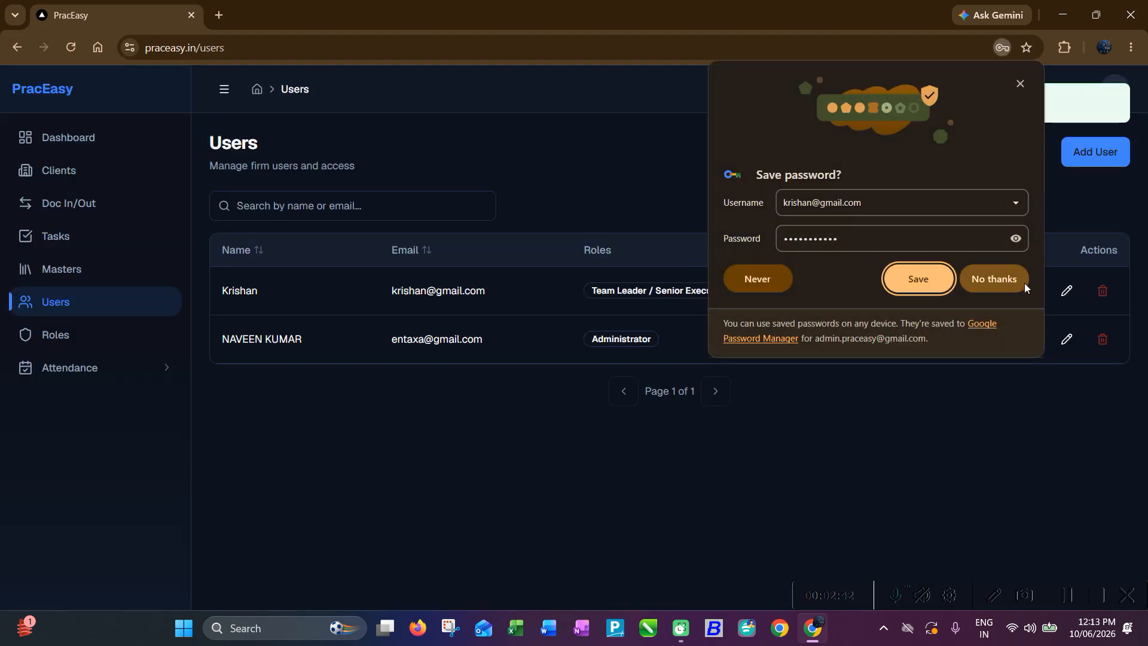
left_click(918, 278)
left_click(84, 154)
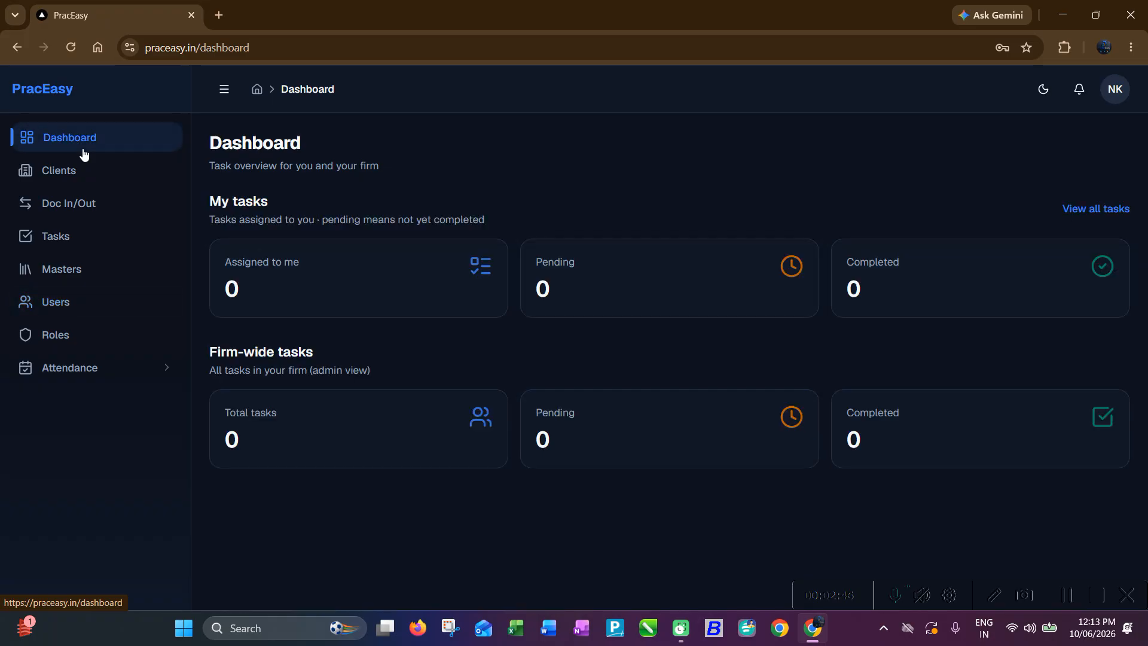
Start a new task for the new client titled 'gst registration'.
left_click(78, 239)
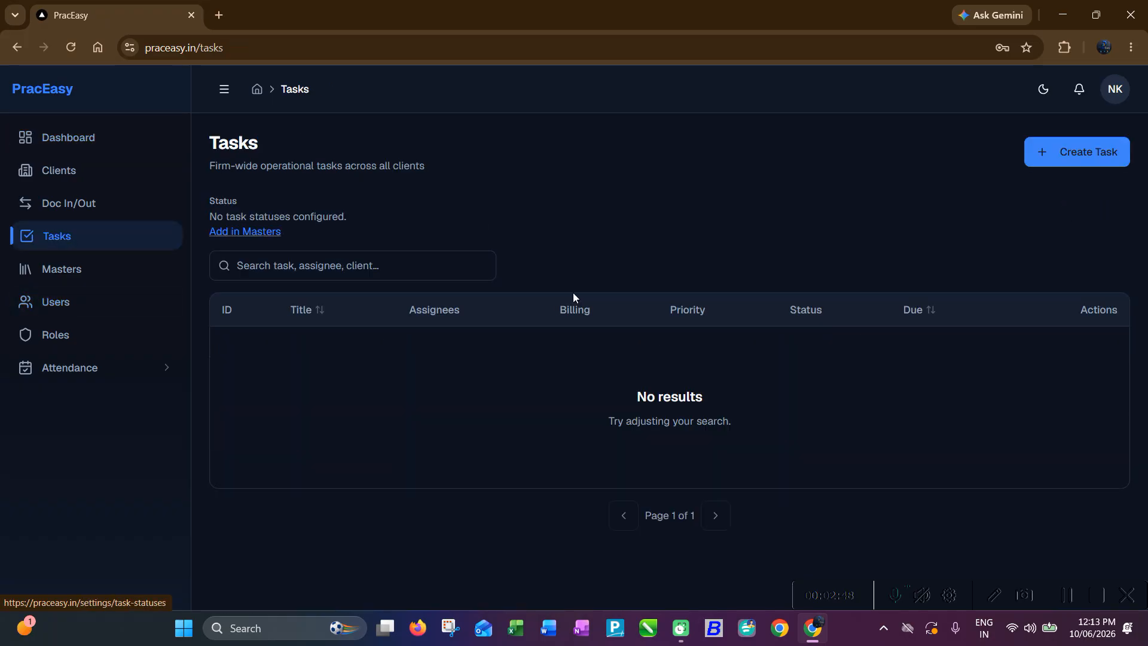
left_click(1107, 152)
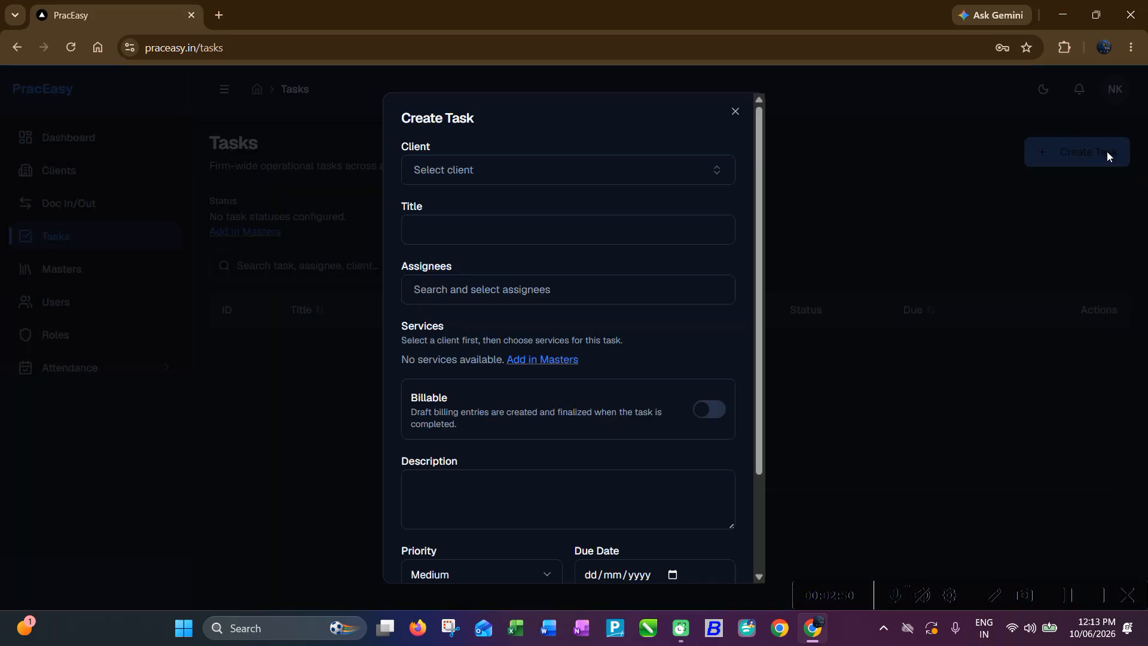
left_click(594, 173)
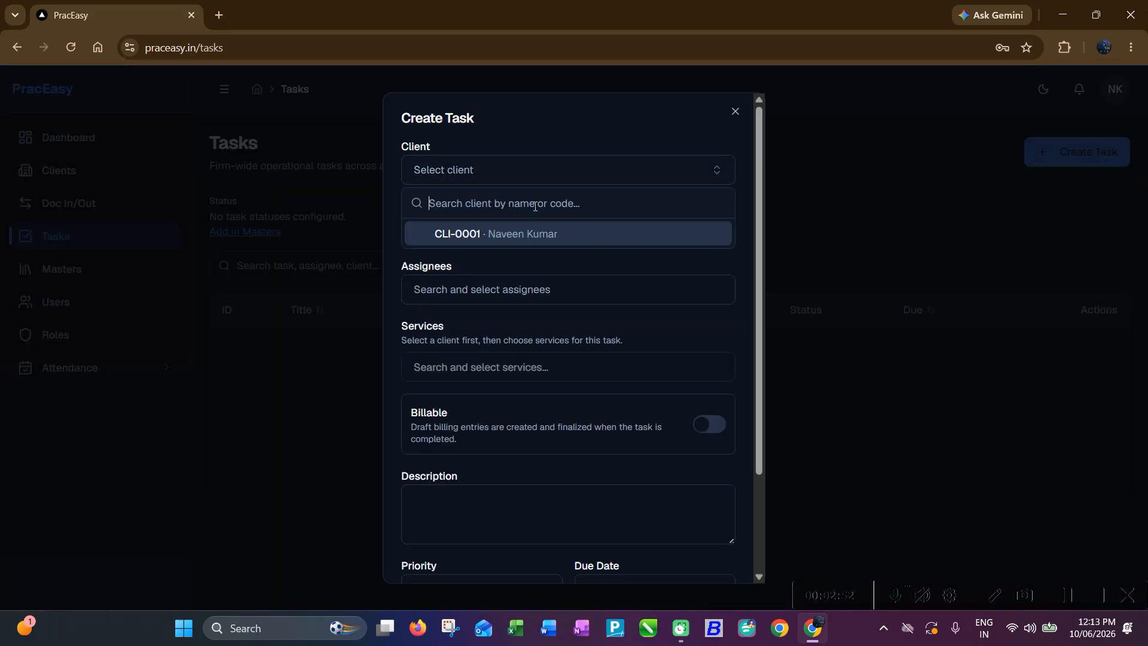
left_click(515, 236)
left_click(475, 236)
type("gst ")
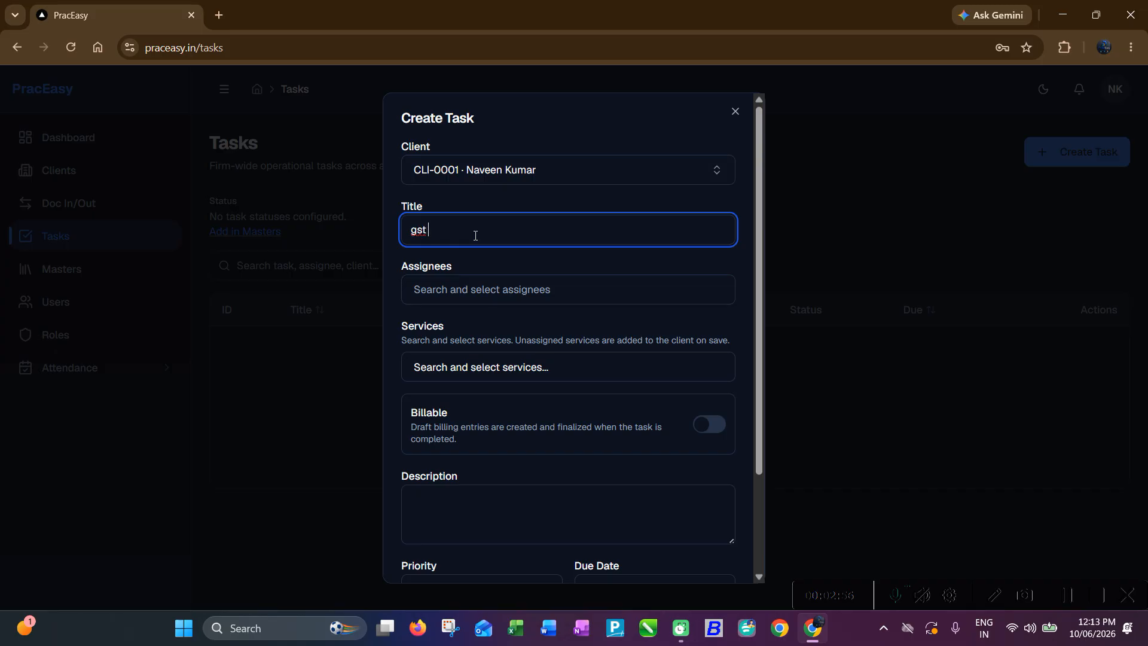
type("registration")
Assign the task to the new user and add the GST Registration service.
left_click(473, 291)
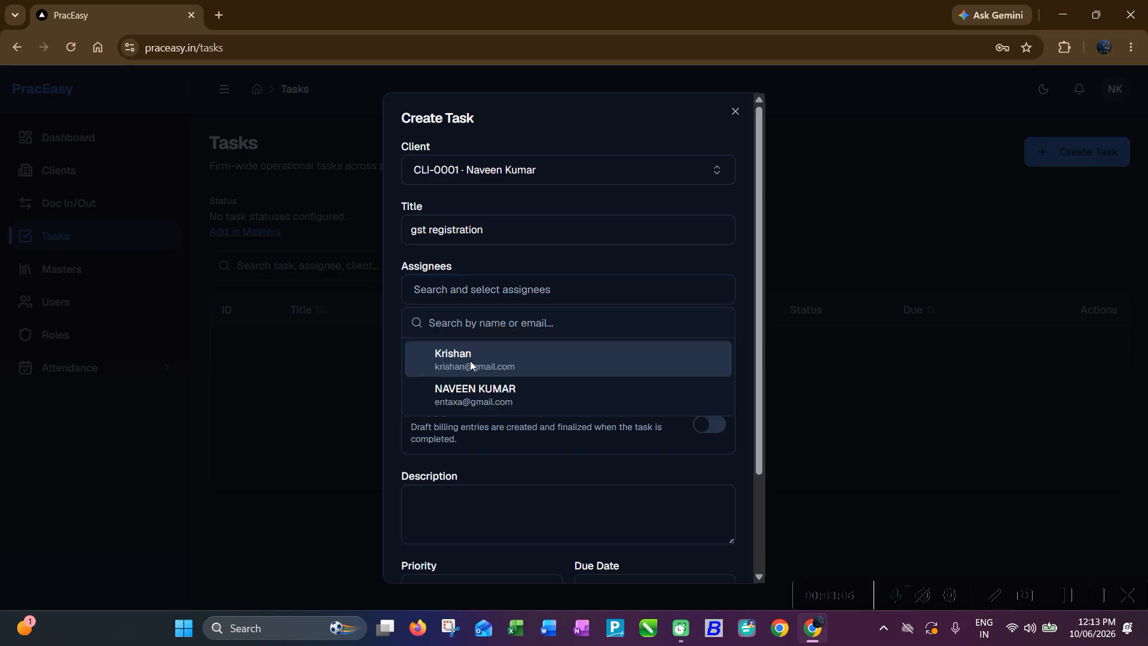
left_click(472, 365)
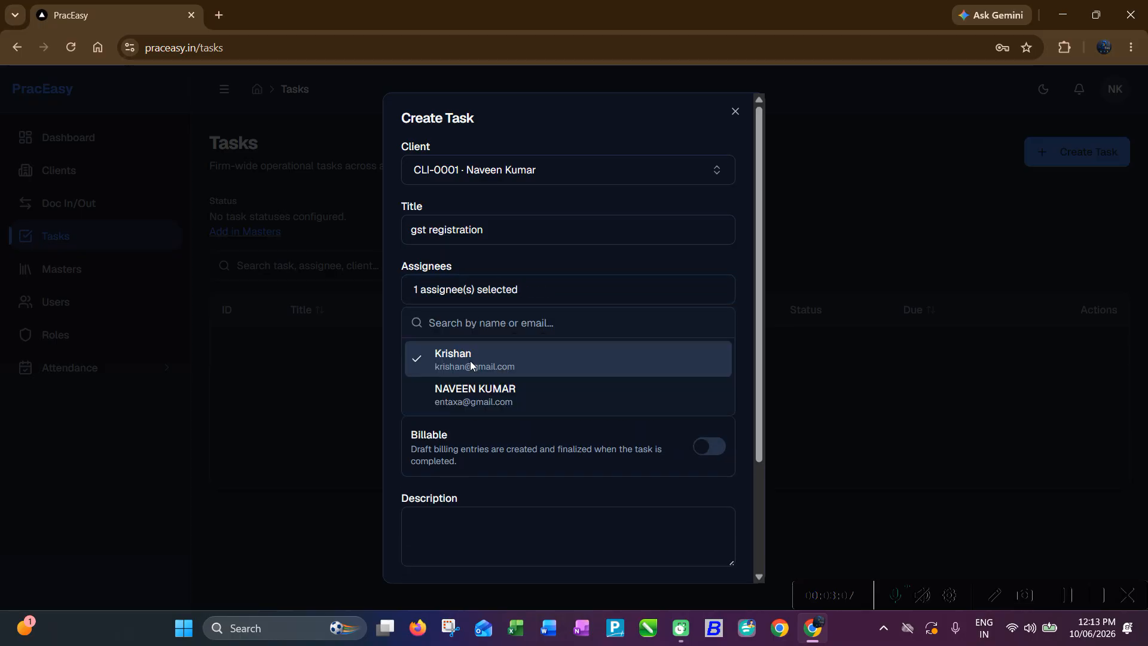
left_click(697, 262)
left_click(504, 390)
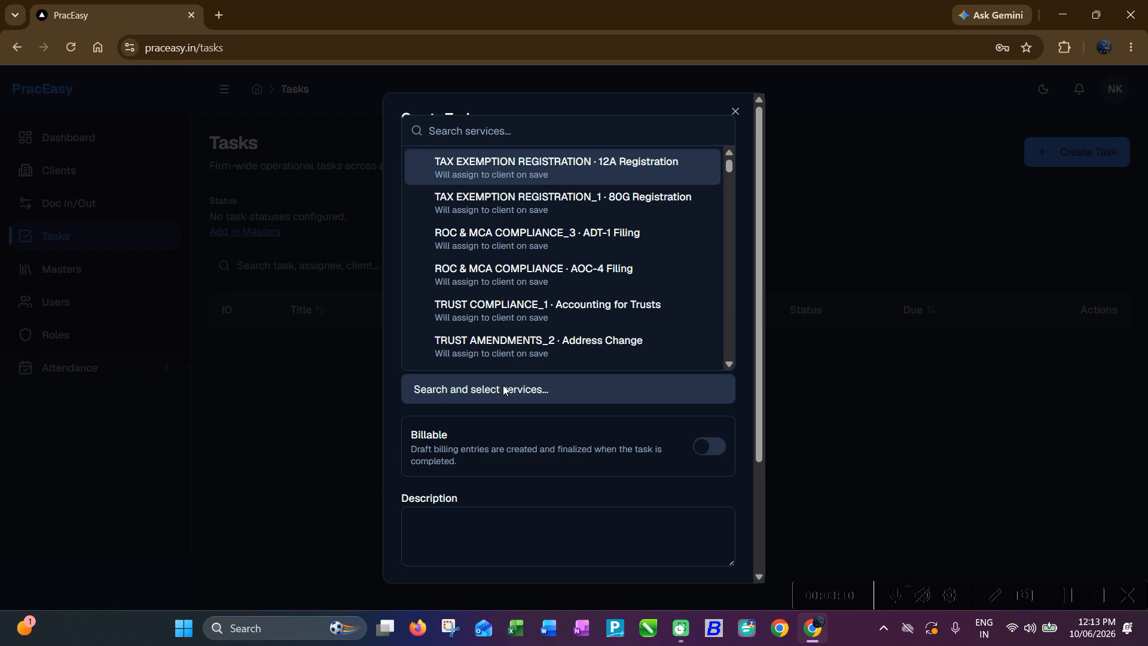
type("gst regis")
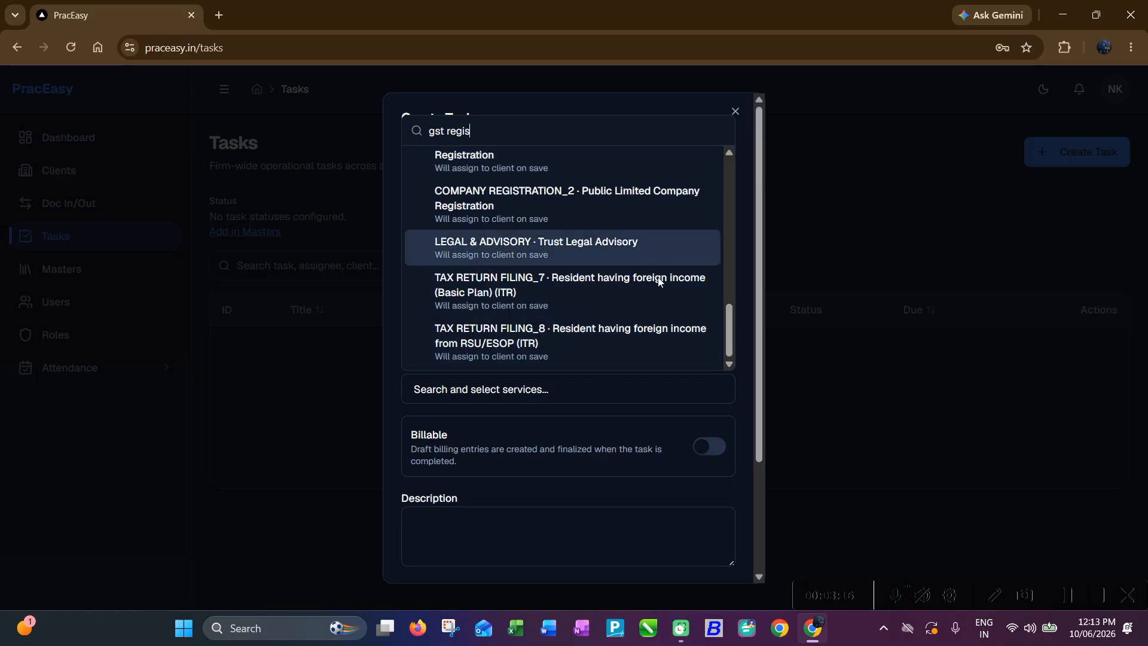
left_click_drag(729, 328, 735, 181)
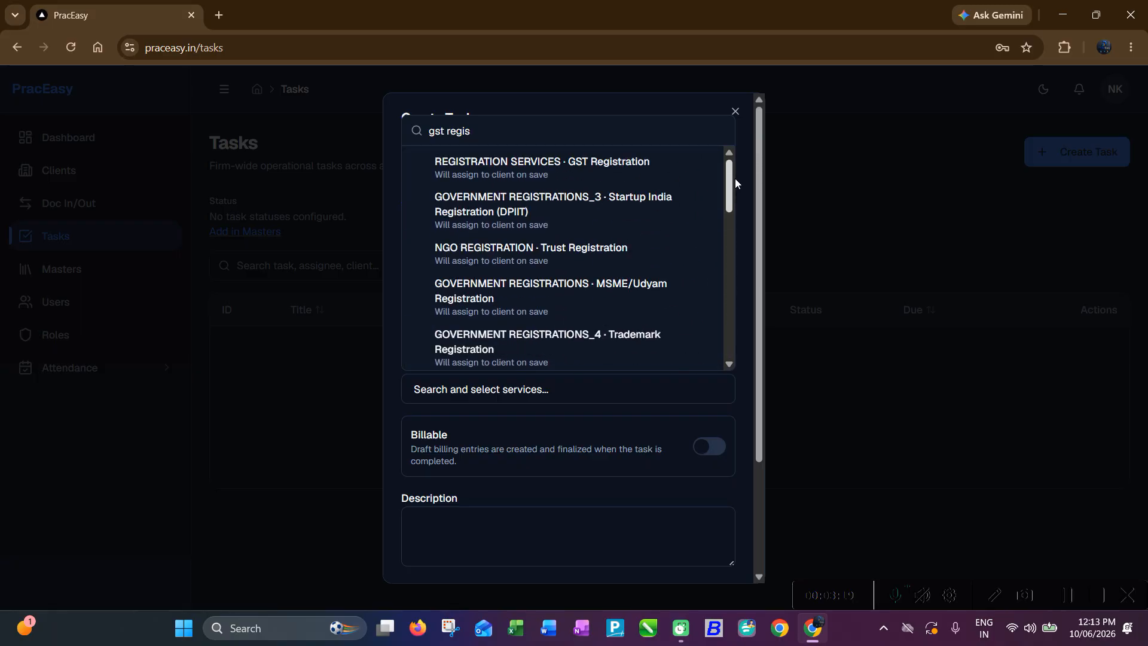
left_click(623, 162)
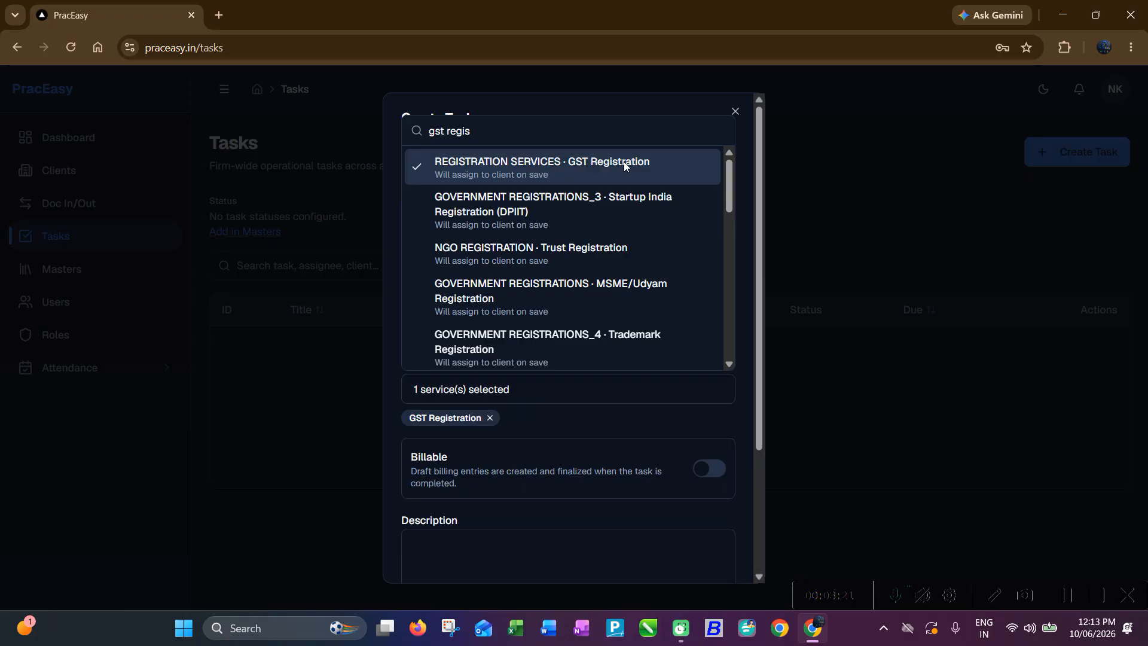
left_click(581, 451)
Make the task billable at 1500.
scroll(758, 415, "down", 3)
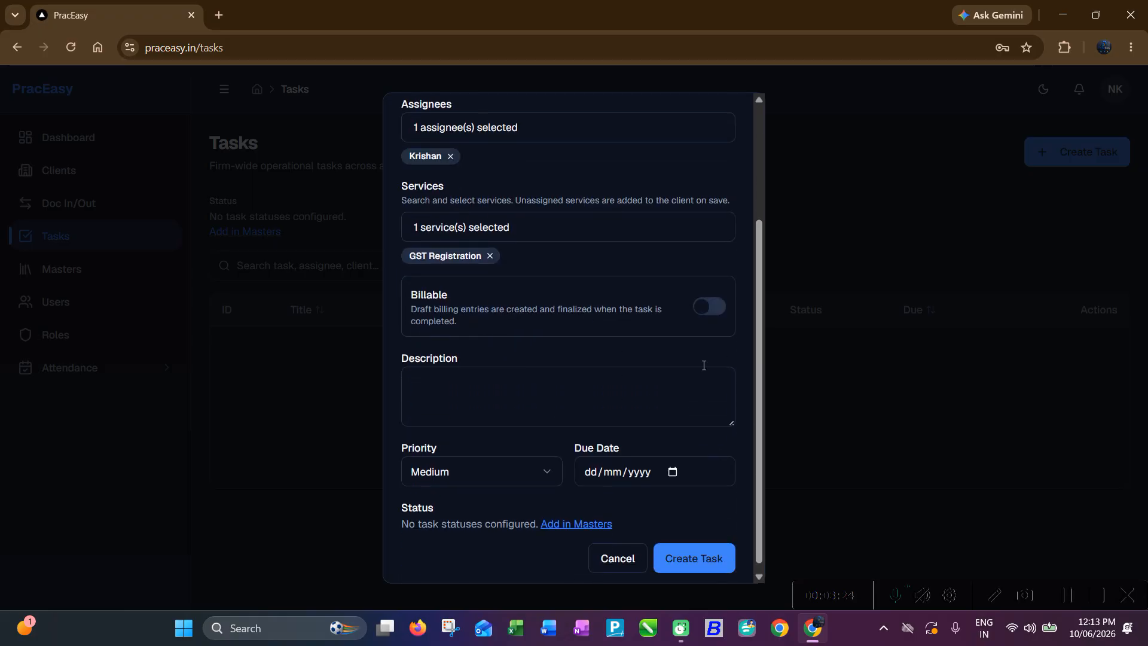
left_click(708, 307)
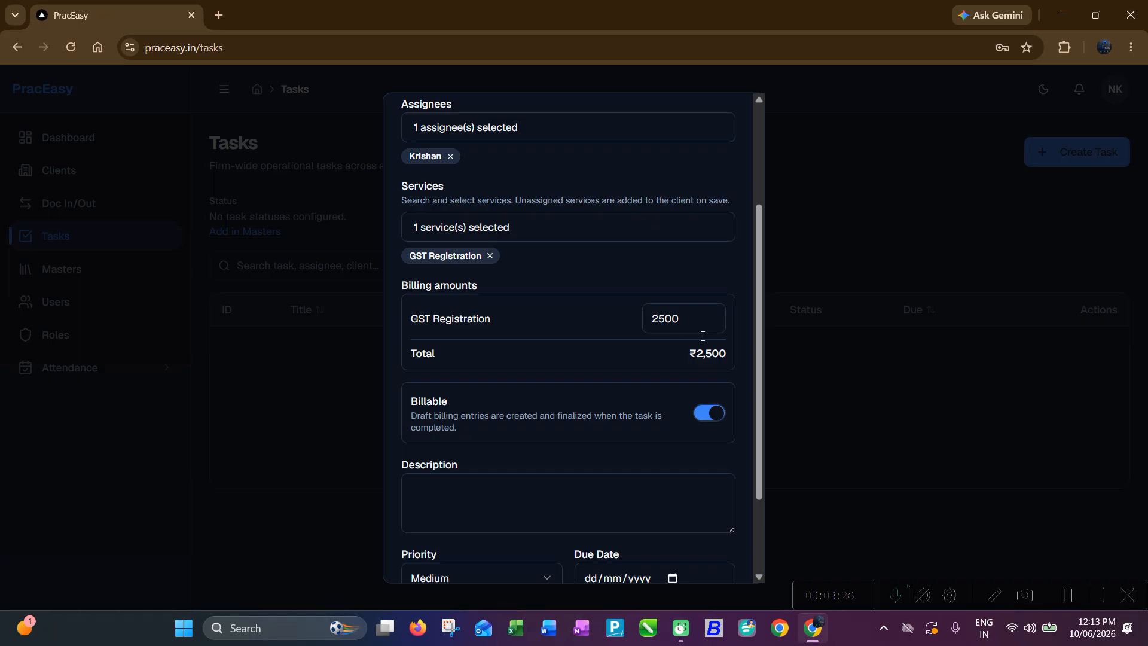
double_click(682, 320)
type("1500")
key("Tab")
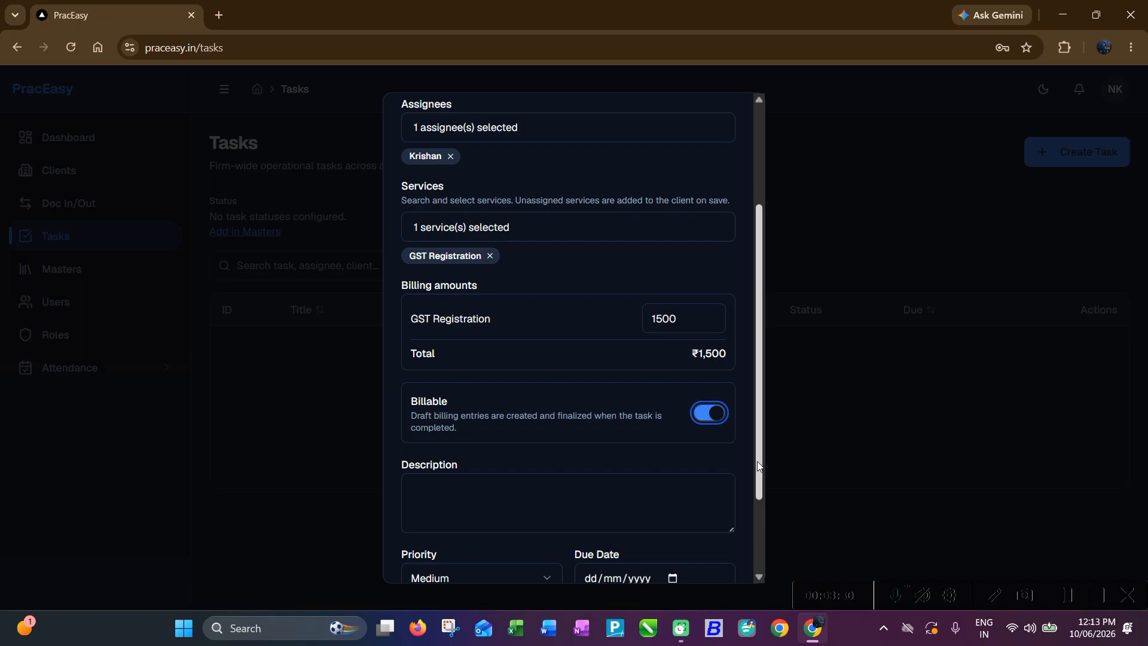
Write a task description asking the assignee to generate the ARN urgently today.
scroll(757, 461, "down", 3)
left_click(503, 390)
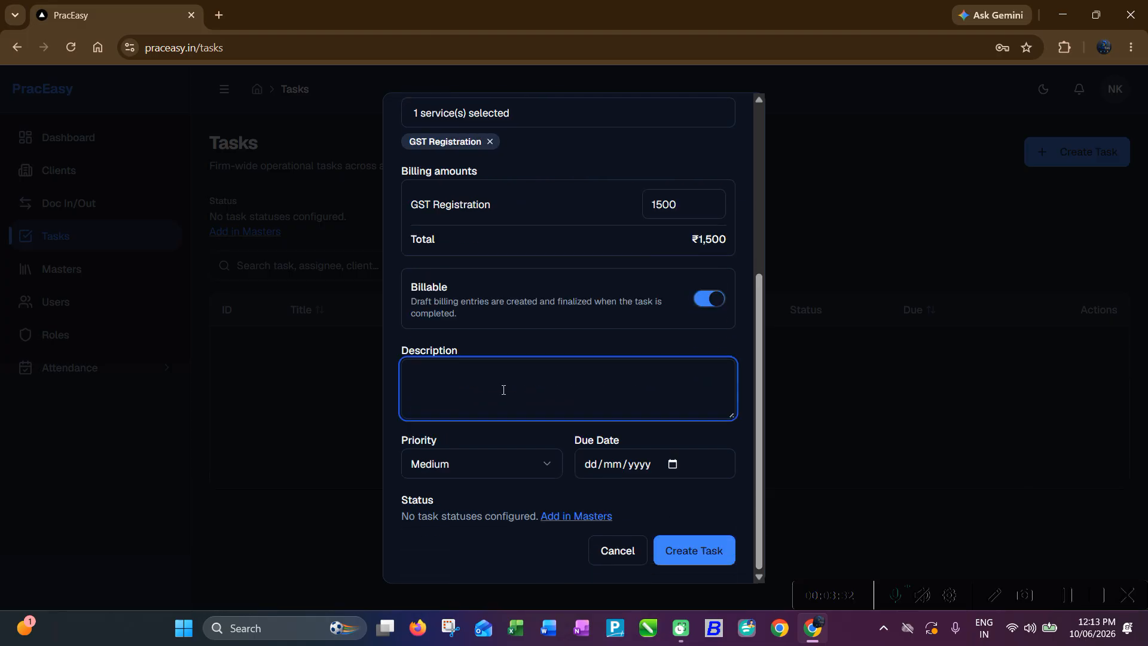
type("krishan aaj he ARN gerate k")
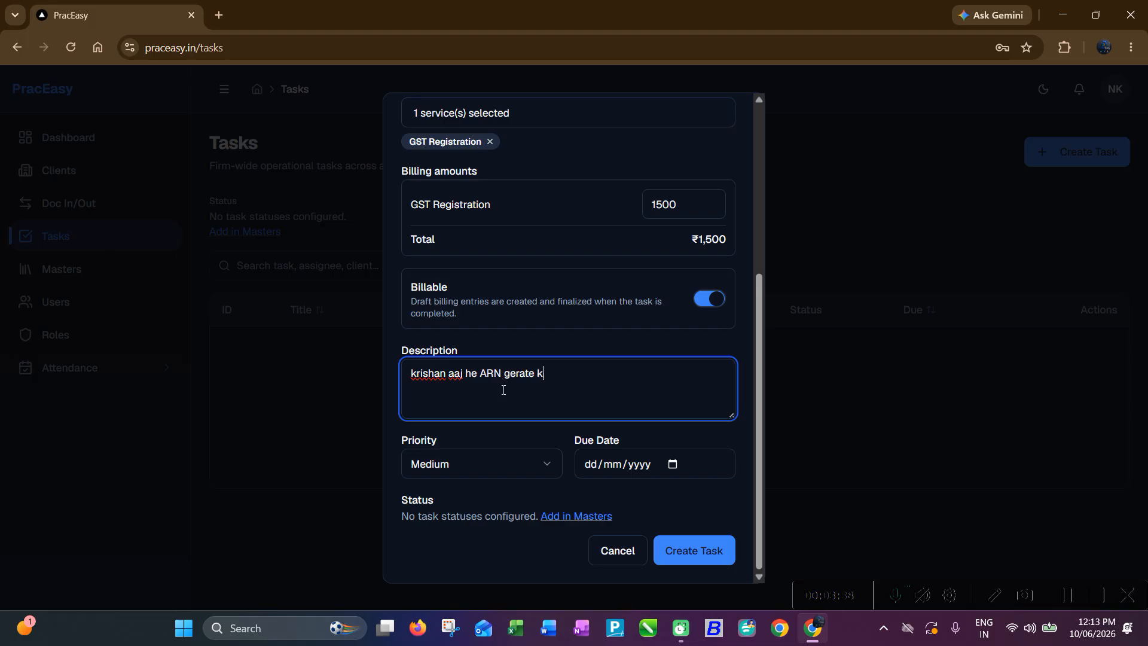
type("rna hei urgent")
Set Urgent priority and a 30 June 2026 due date, then create the task.
left_click(502, 459)
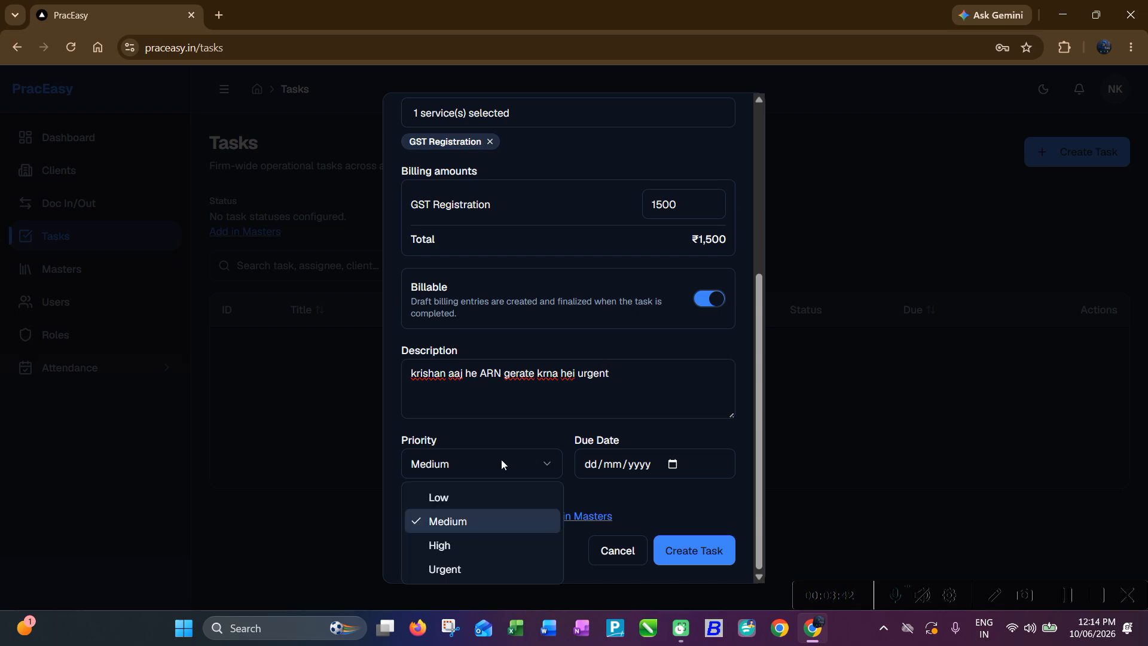
left_click(460, 568)
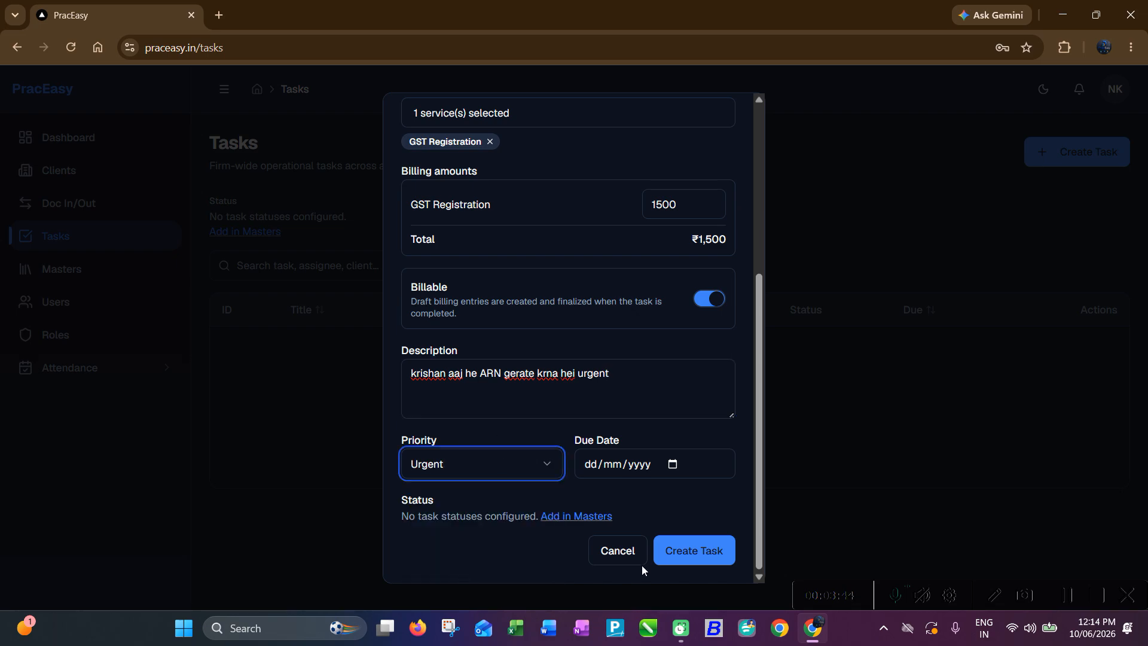
left_click(672, 465)
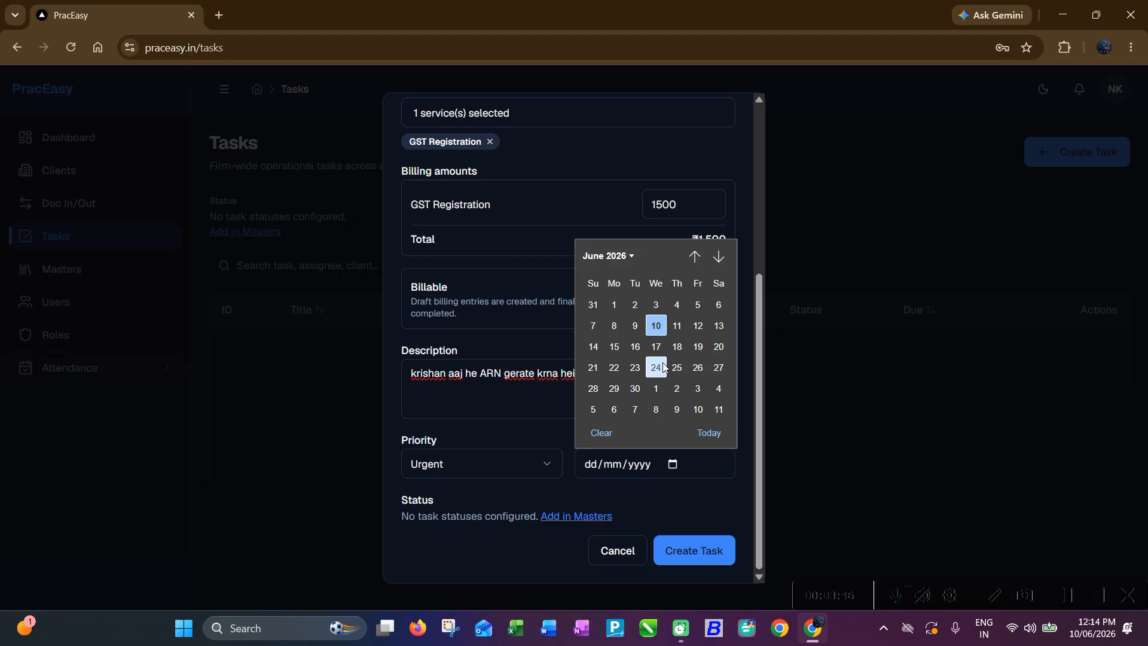
left_click(635, 389)
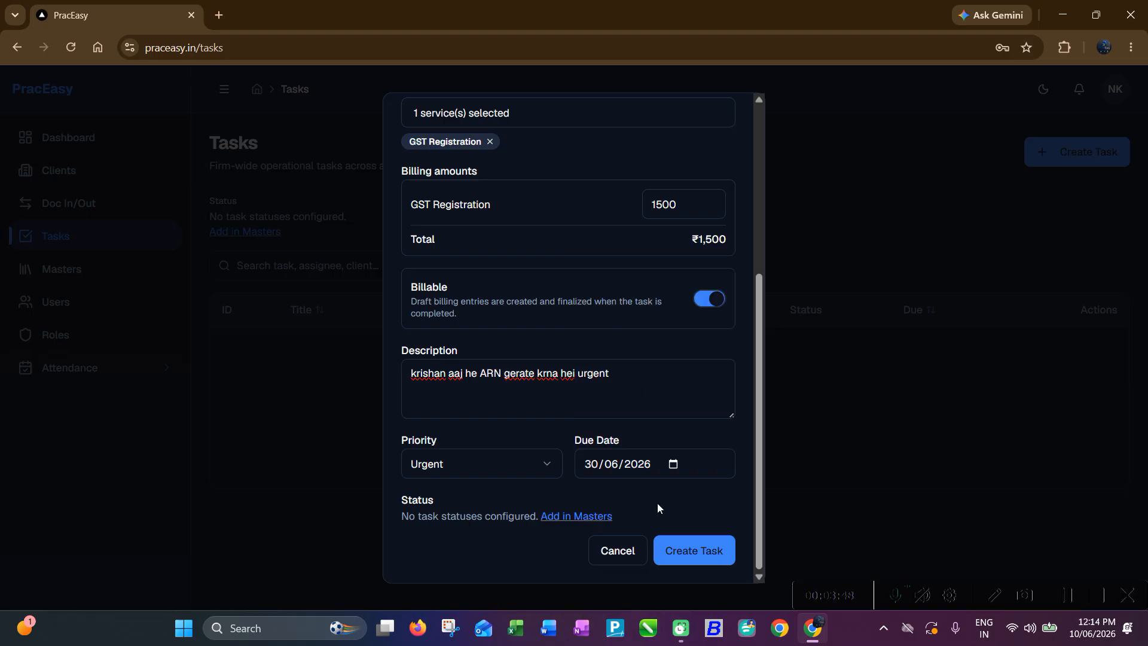
left_click(695, 554)
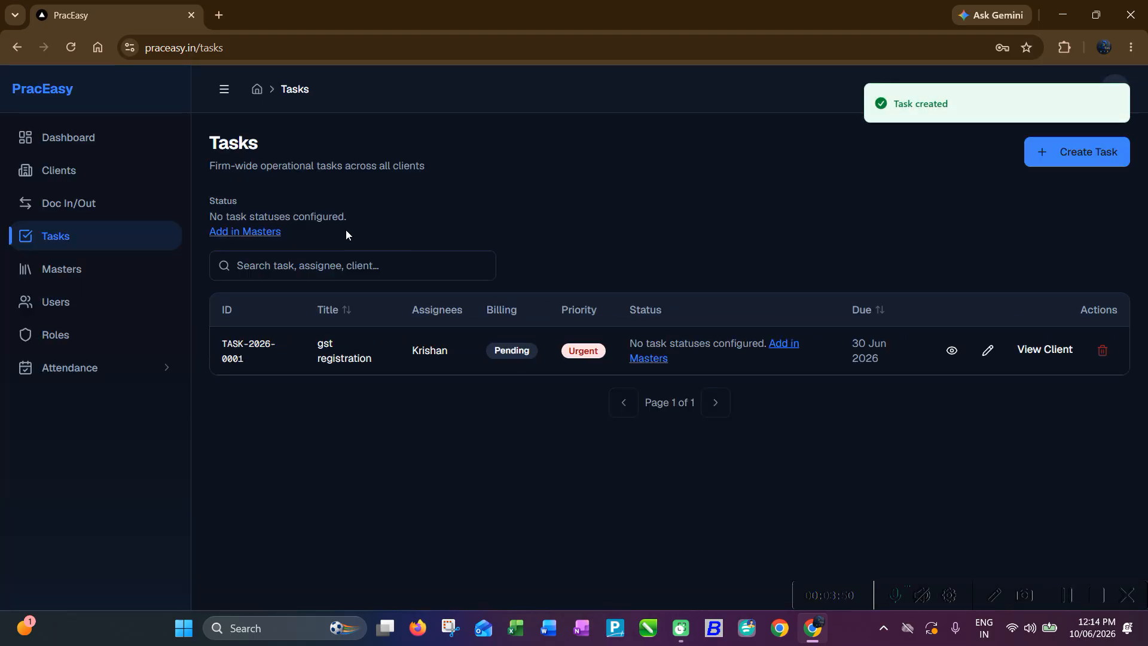
Open the gst registration task's details and view its activity log.
left_click(63, 276)
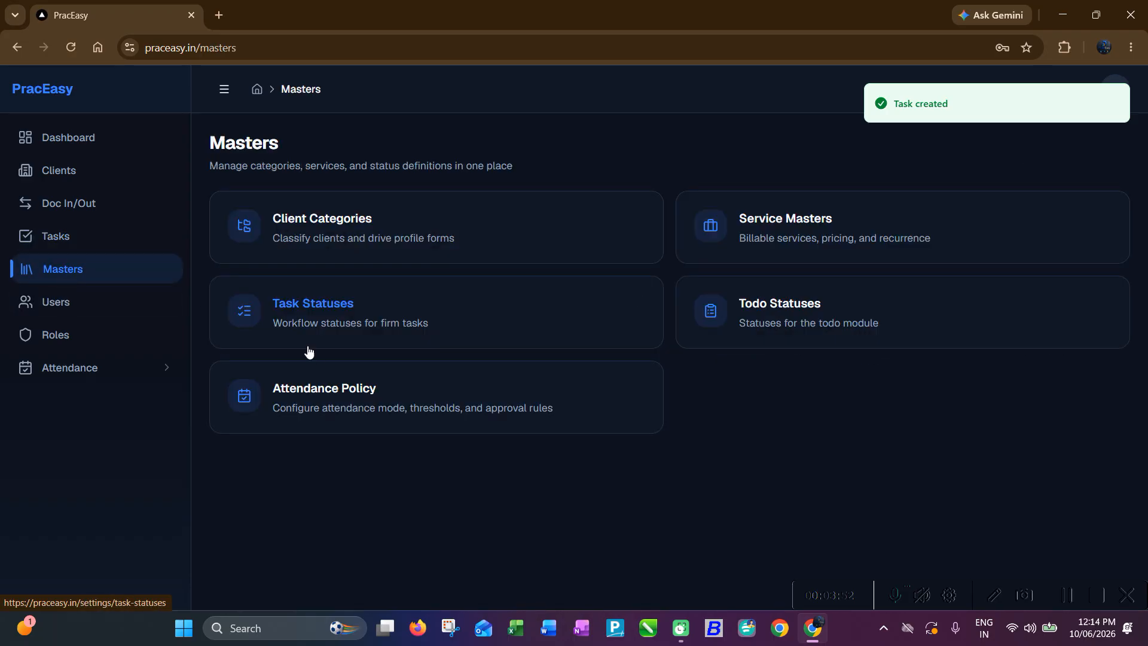
left_click(65, 236)
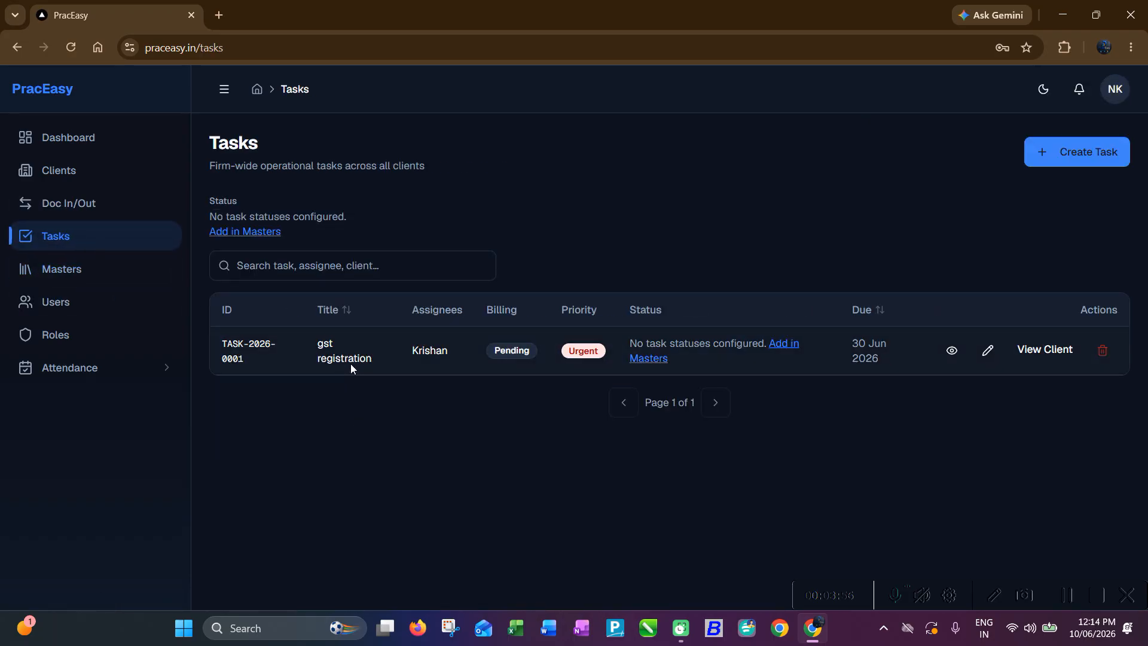
left_click(952, 351)
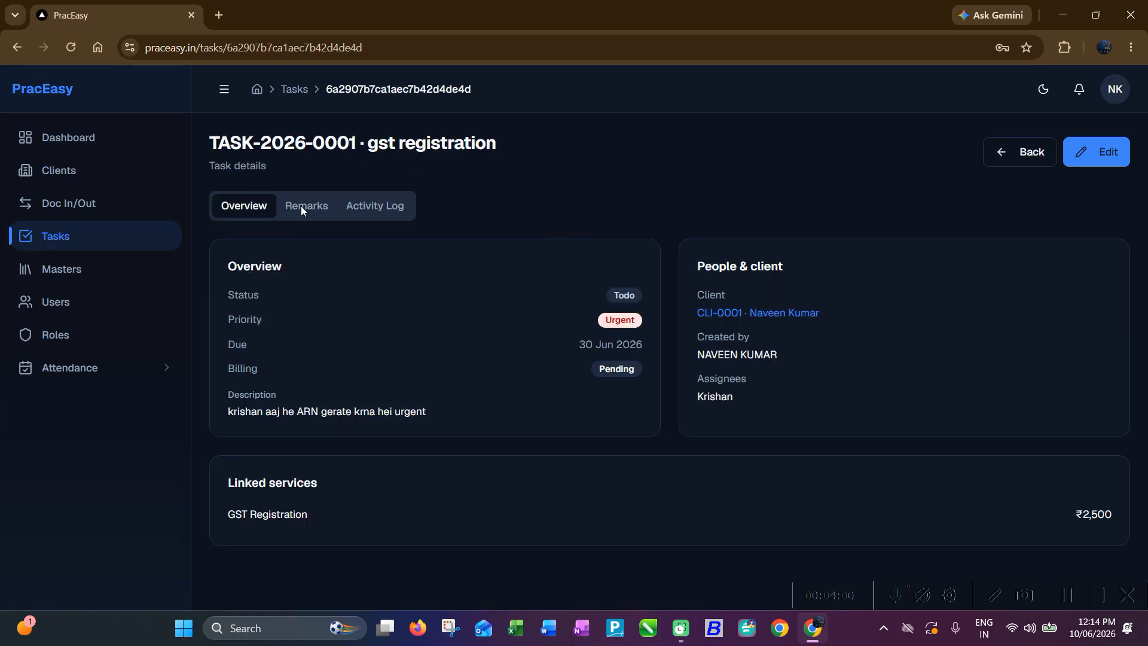
left_click(378, 206)
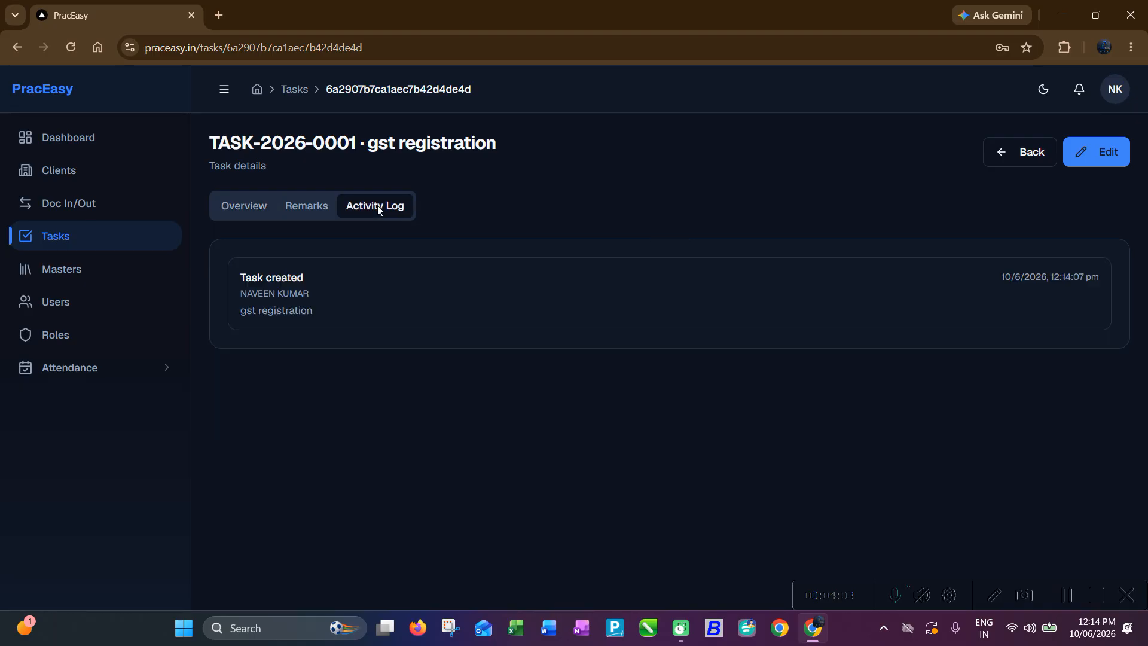
Post a remark asking the assignee to share it with the client, then return to the dashboard.
left_click(317, 207)
left_click(308, 299)
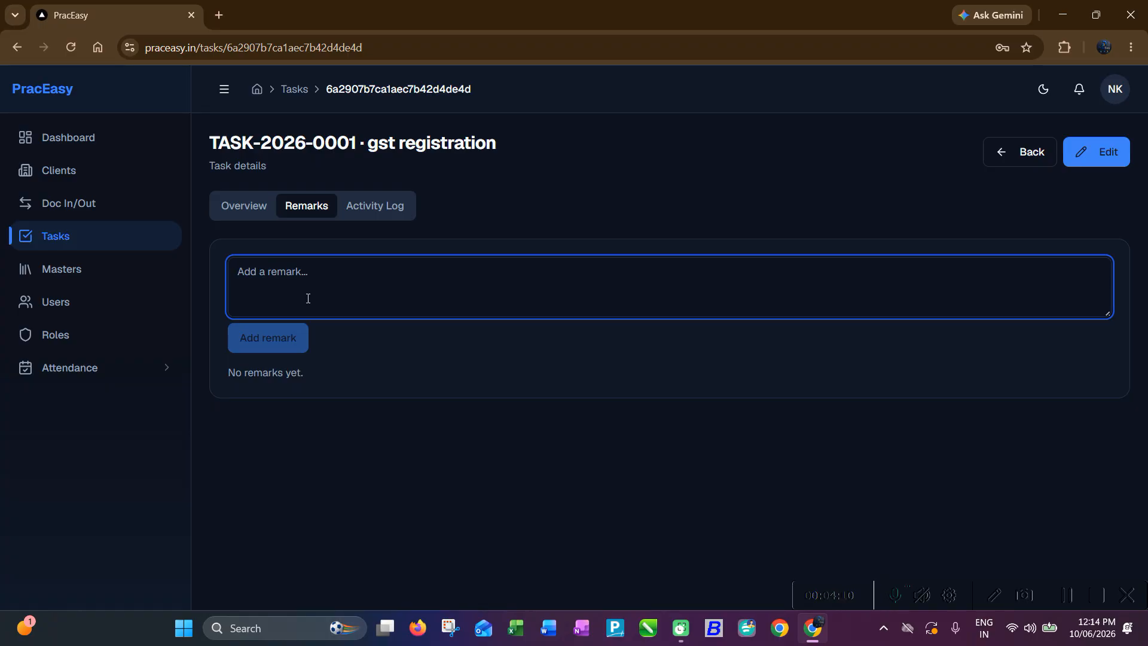
type("krishan aaj issey rk client sang share krdo")
left_click(281, 336)
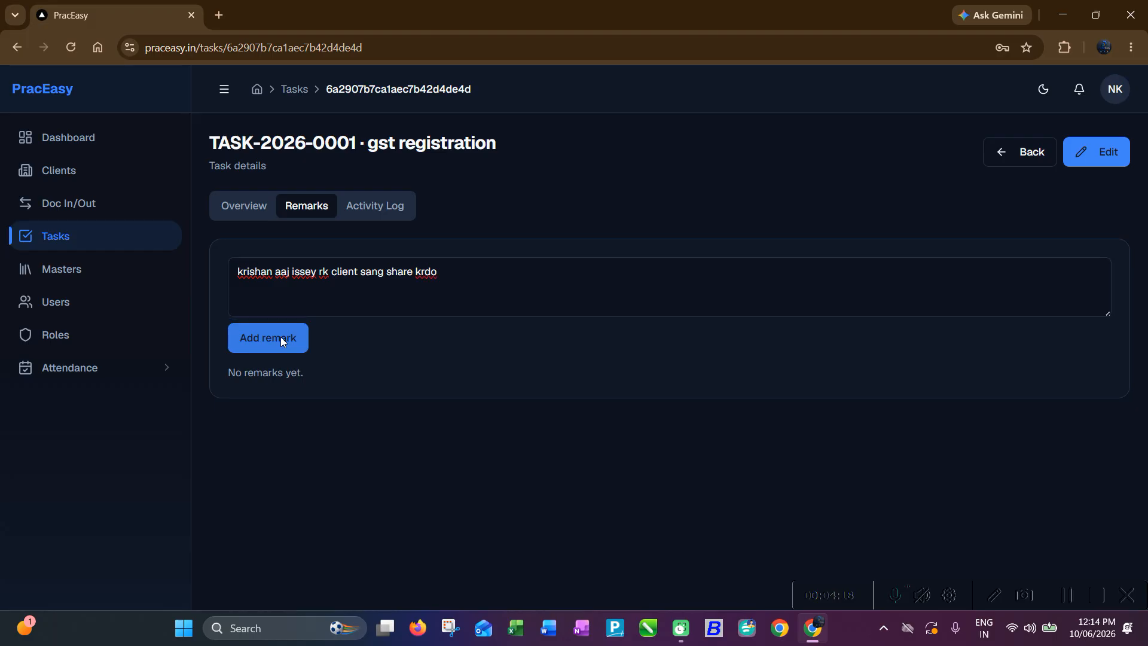
left_click(247, 201)
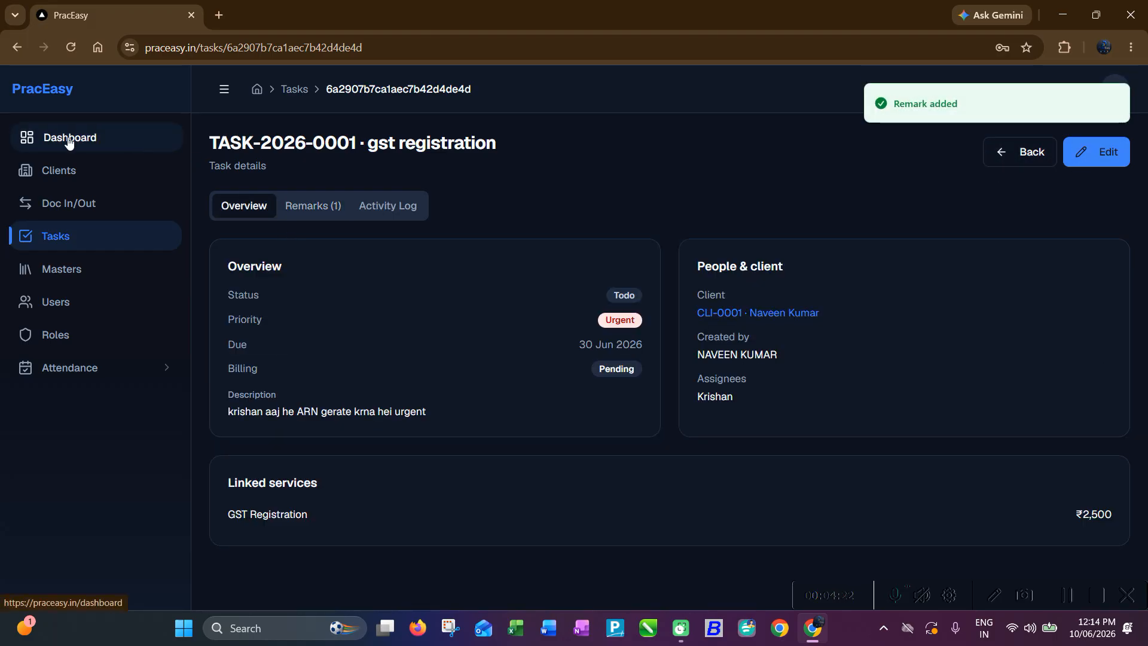
left_click(90, 138)
Review the dashboard's one pending task, then log out of the admin account.
left_click(1129, 100)
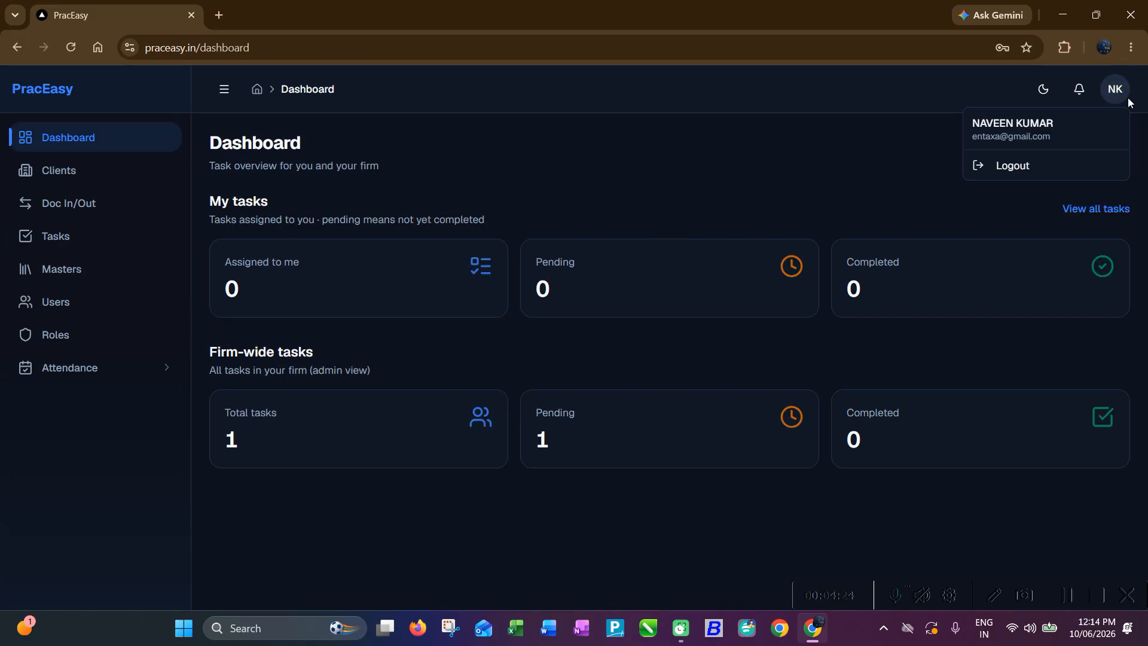
left_click(1016, 165)
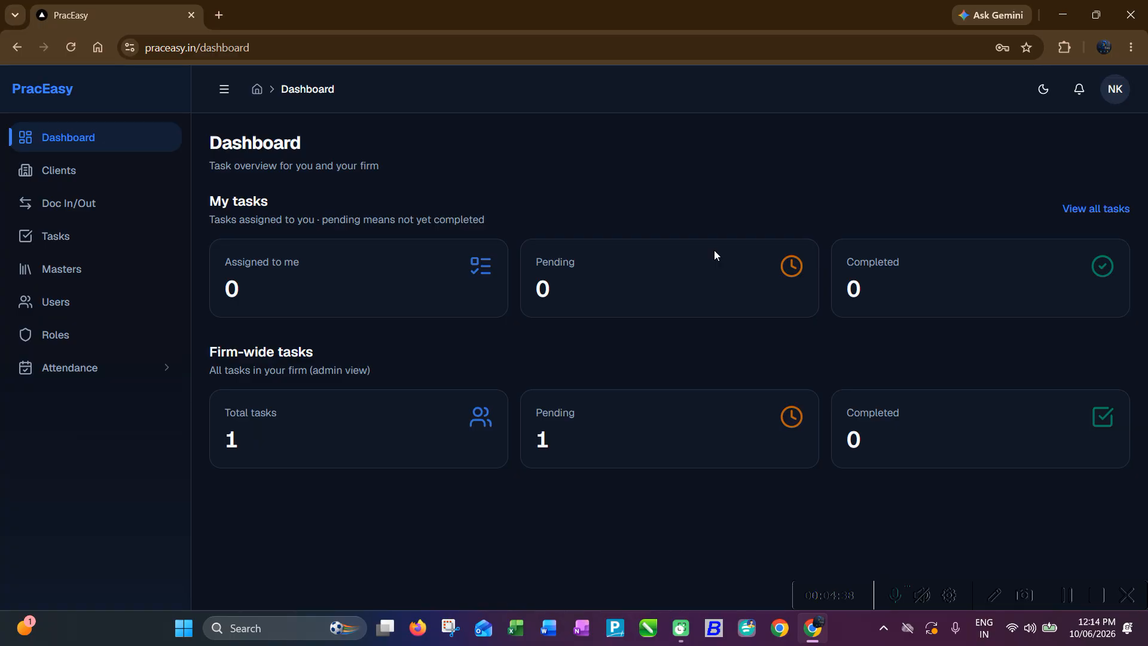
left_click(1103, 90)
left_click(1011, 167)
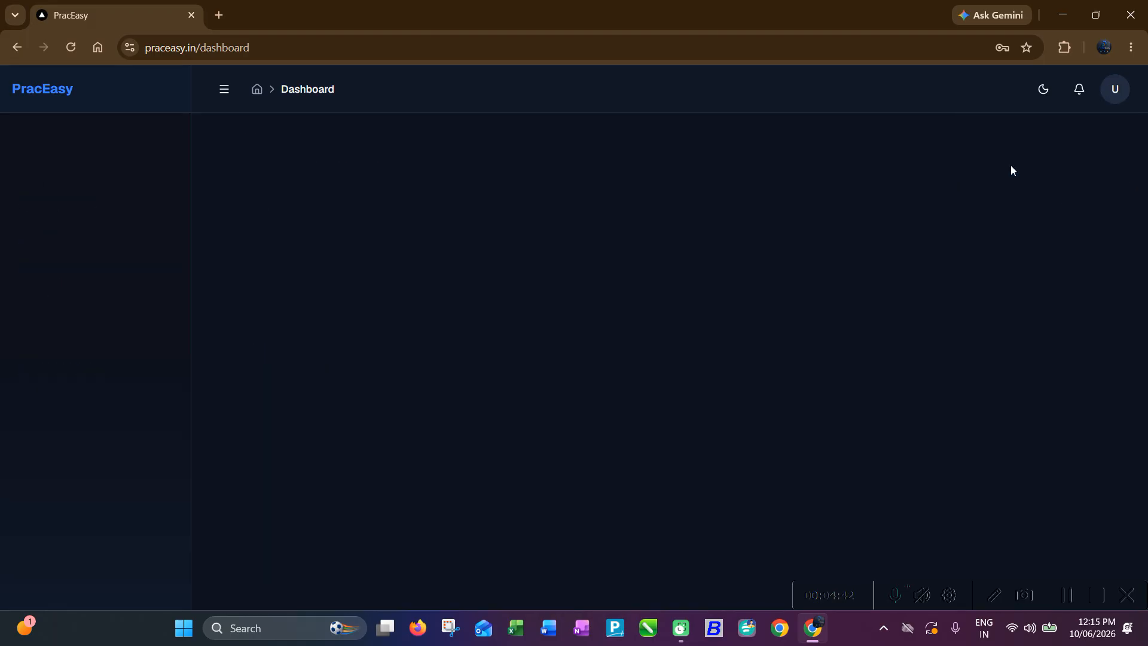
Try signing in with the staff user's email and password, retyping the password after failure.
left_click(613, 345)
key("ctrl+a")
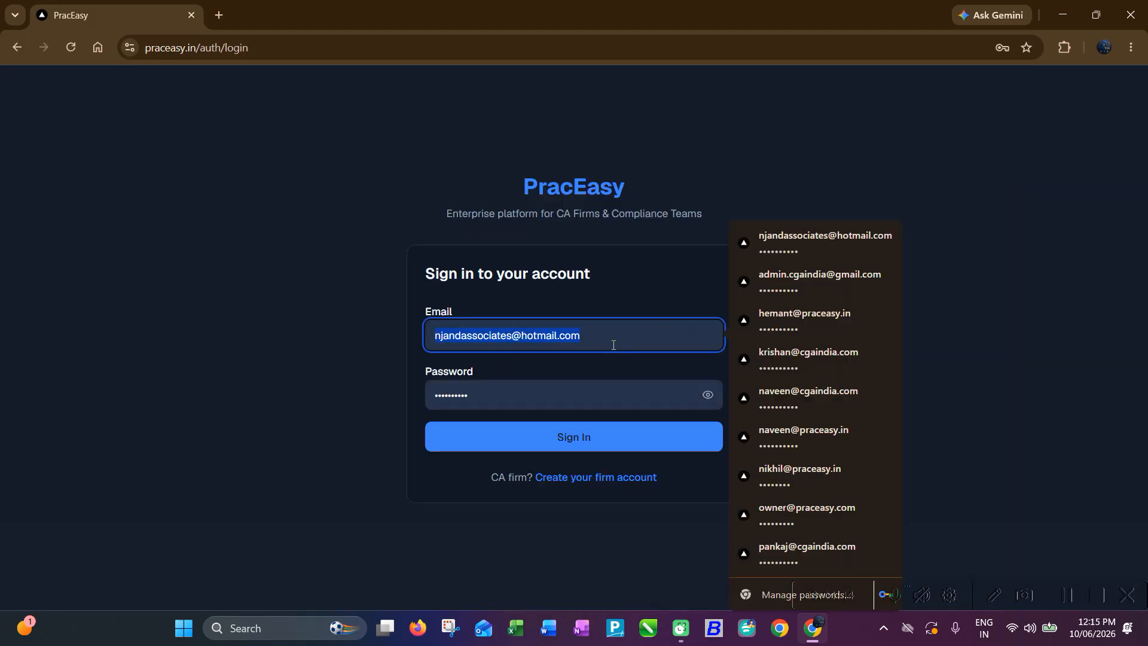
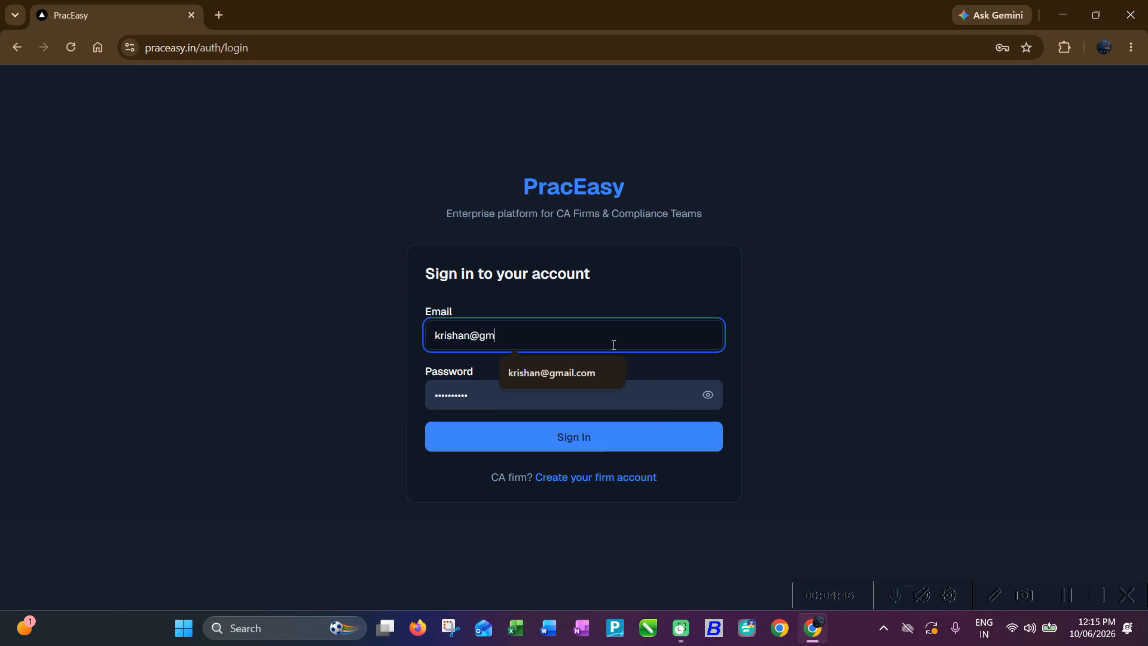
key("Tab")
type("••••••••••")
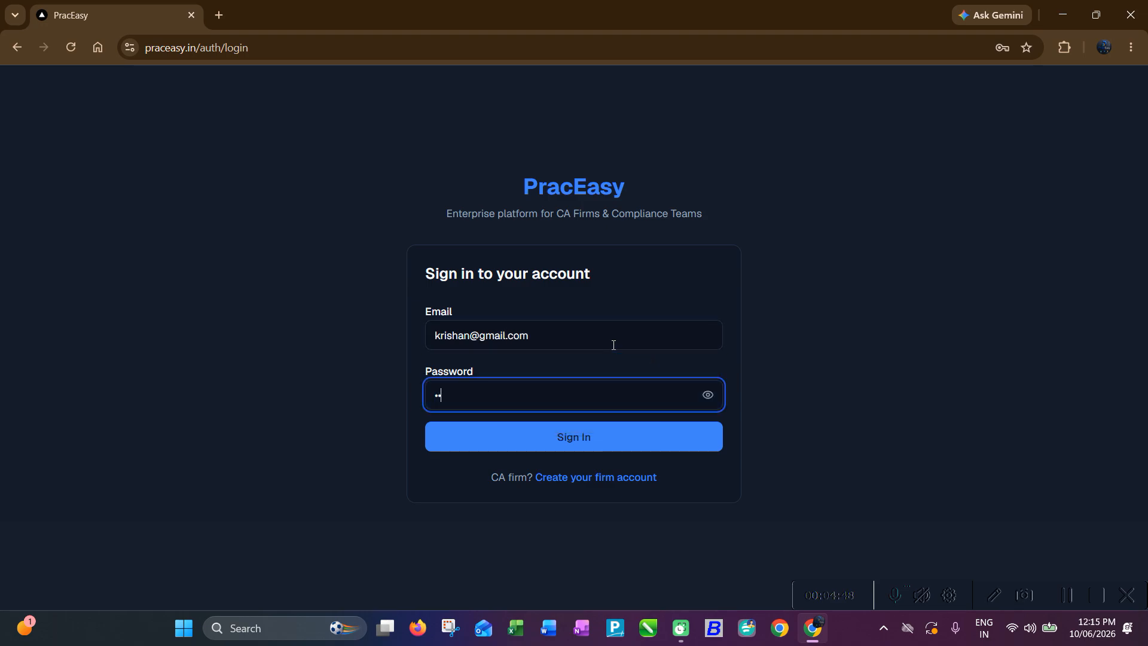
key("Return")
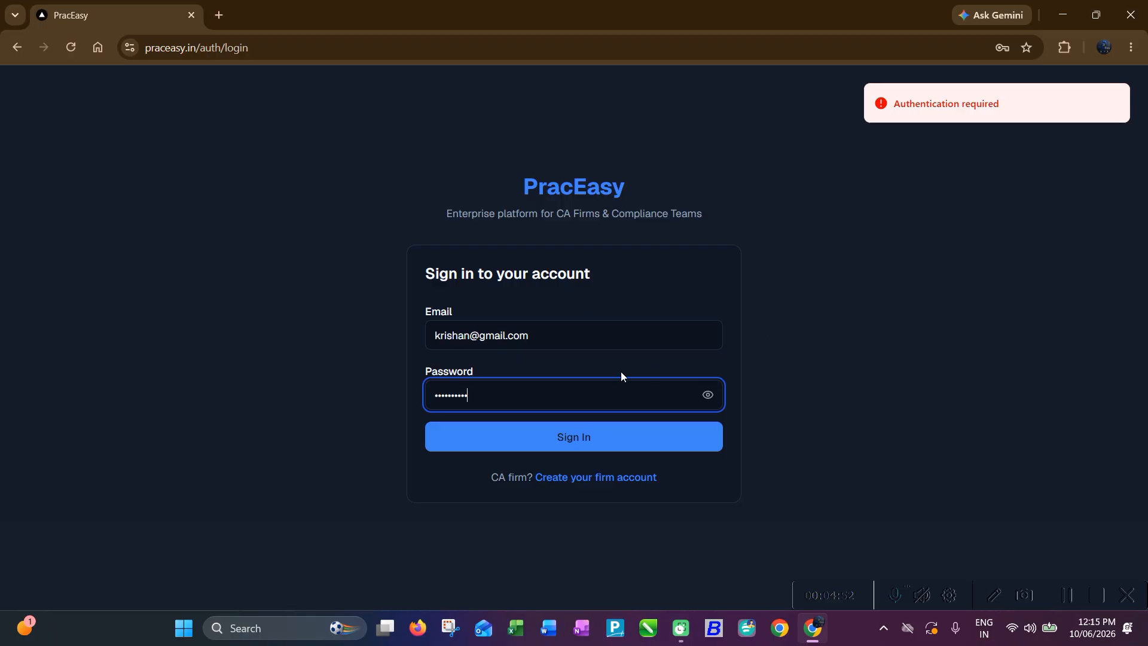
key("BackSpace")
key("BackSpace")
key("BackSpace")
key("BackSpace")
key("BackSpace")
key("BackSpace")
key("BackSpace")
key("BackSpace")
key("BackSpace")
key("BackSpace")
type("•••••")
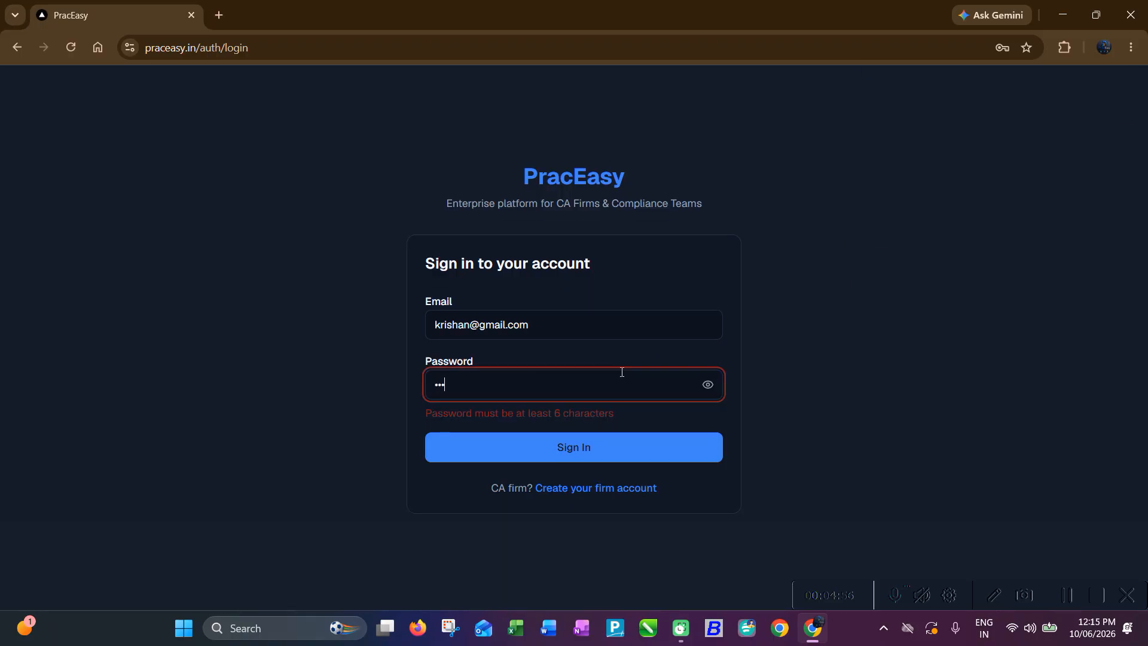
type("•••••")
key("Return")
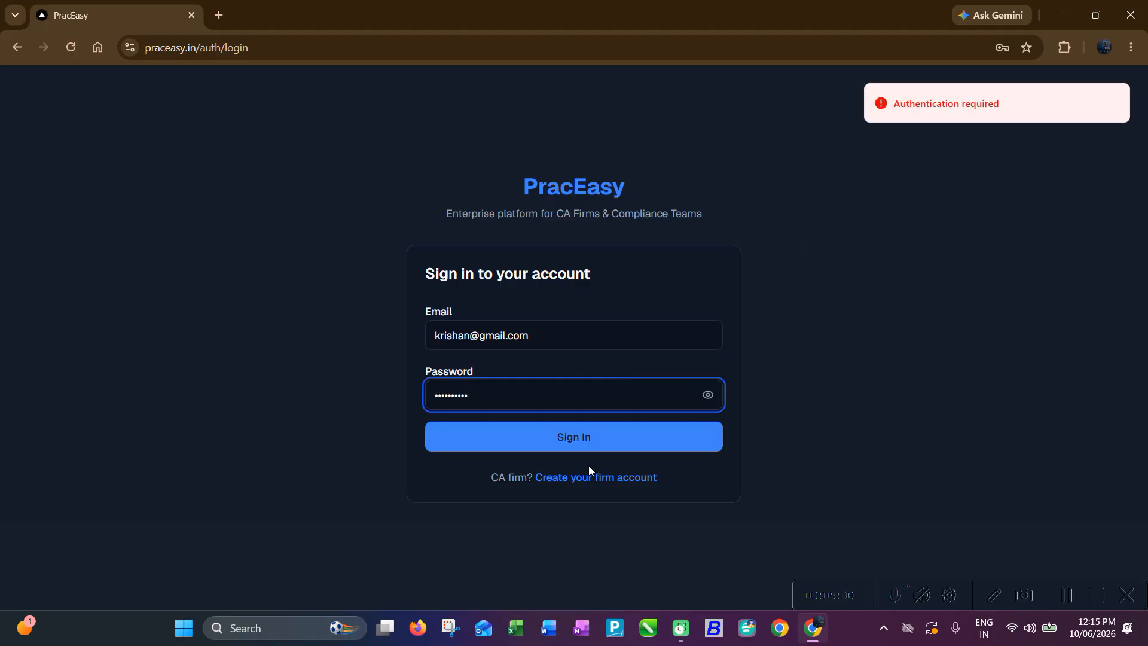
Correct the staff user's sign-in email to the firm-domain address and sign in.
left_click(977, 164)
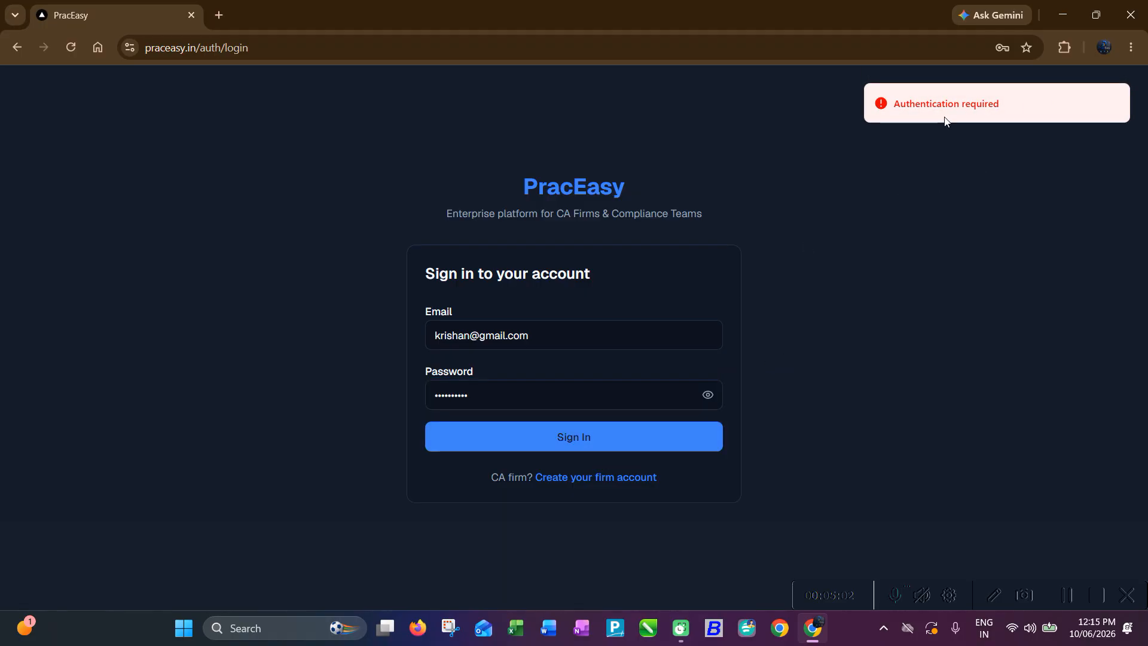
left_click_drag(616, 323, 298, 341)
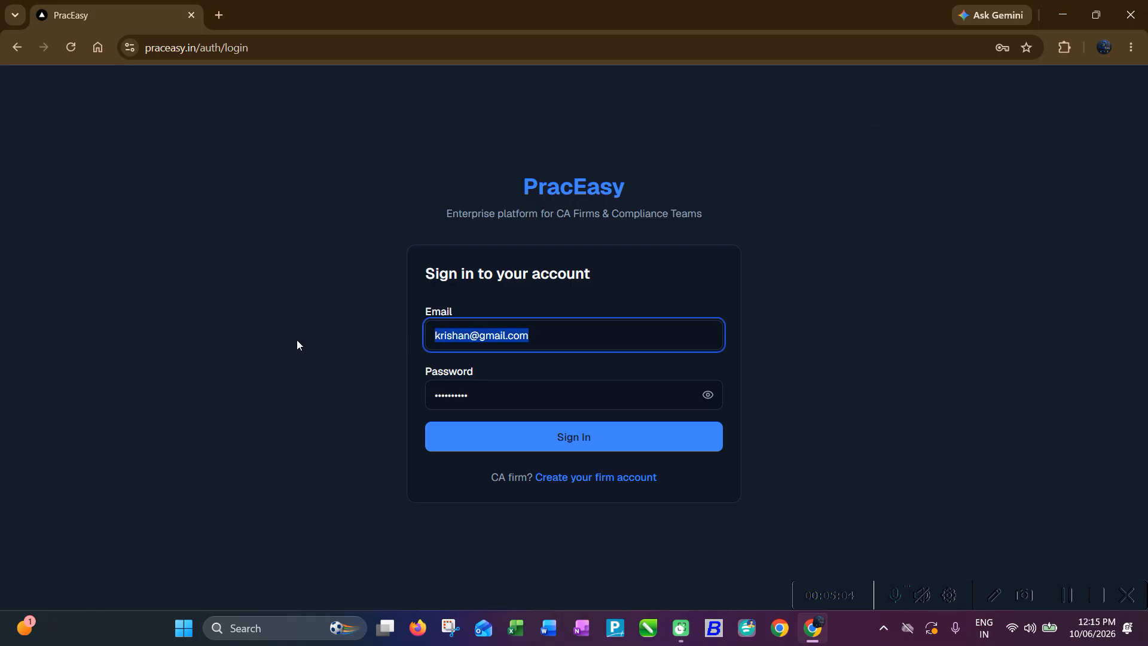
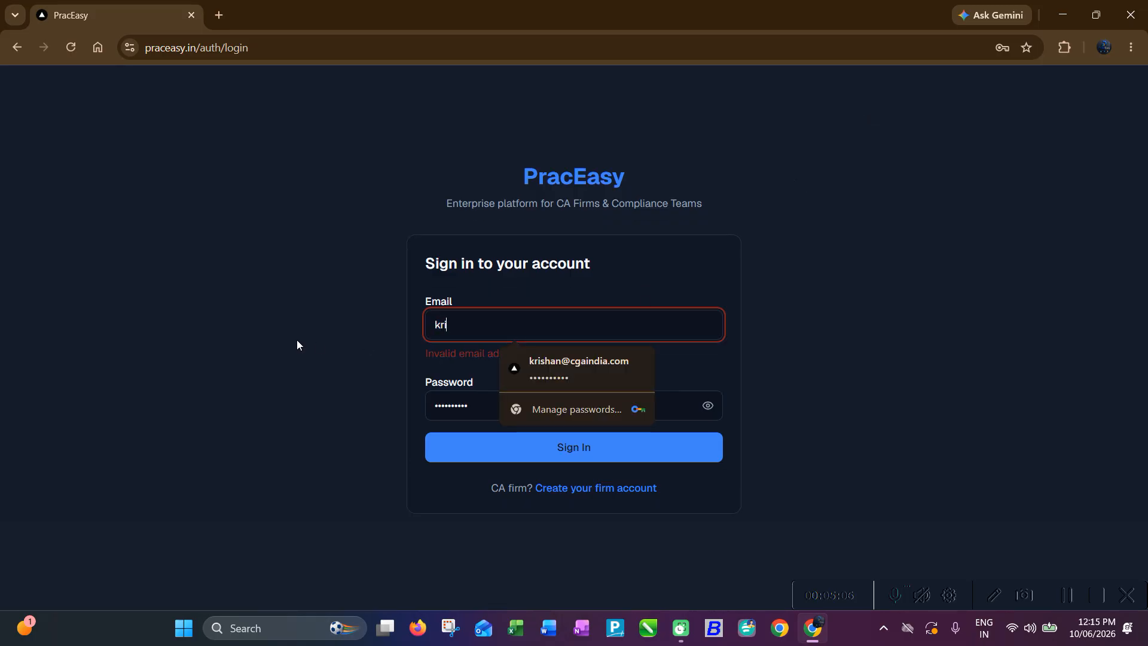
key("Tab")
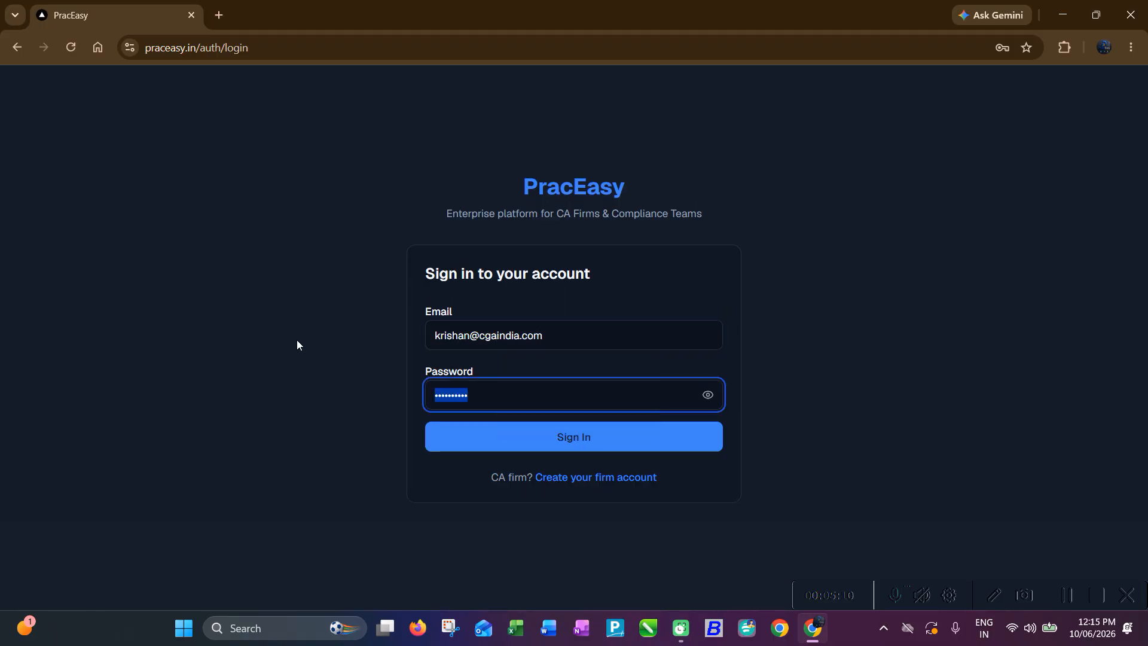
type("•••••••••••")
key("Return")
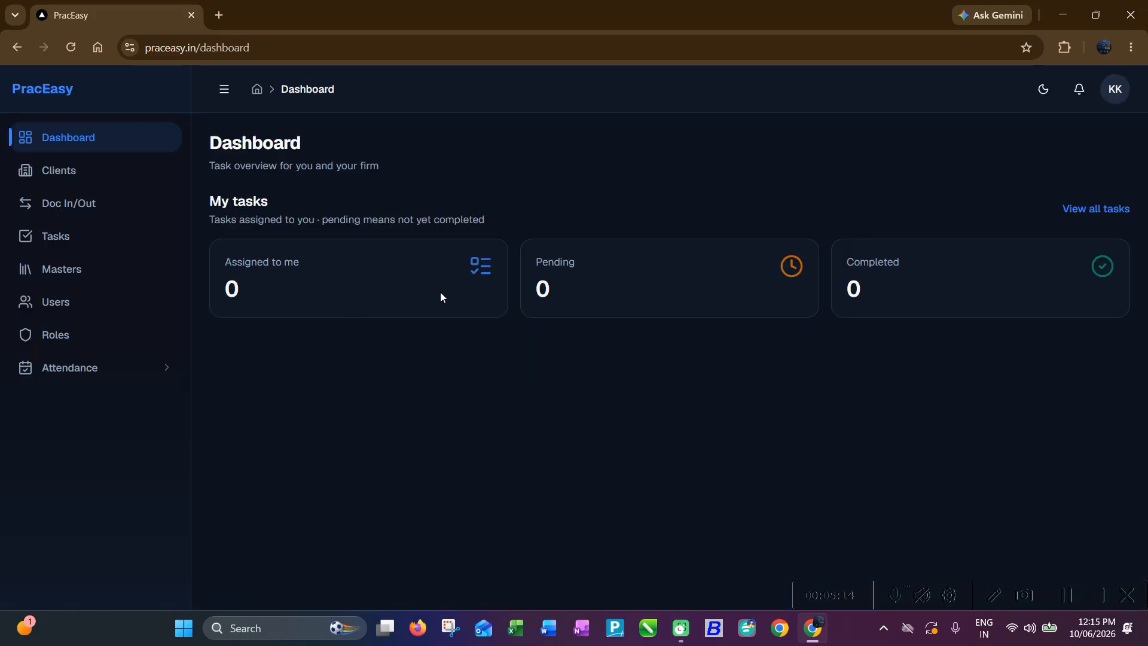
From the first task, open the hospital client's page and review its Overview, Services, Documents, Tasks and Billing tabs.
left_click(55, 238)
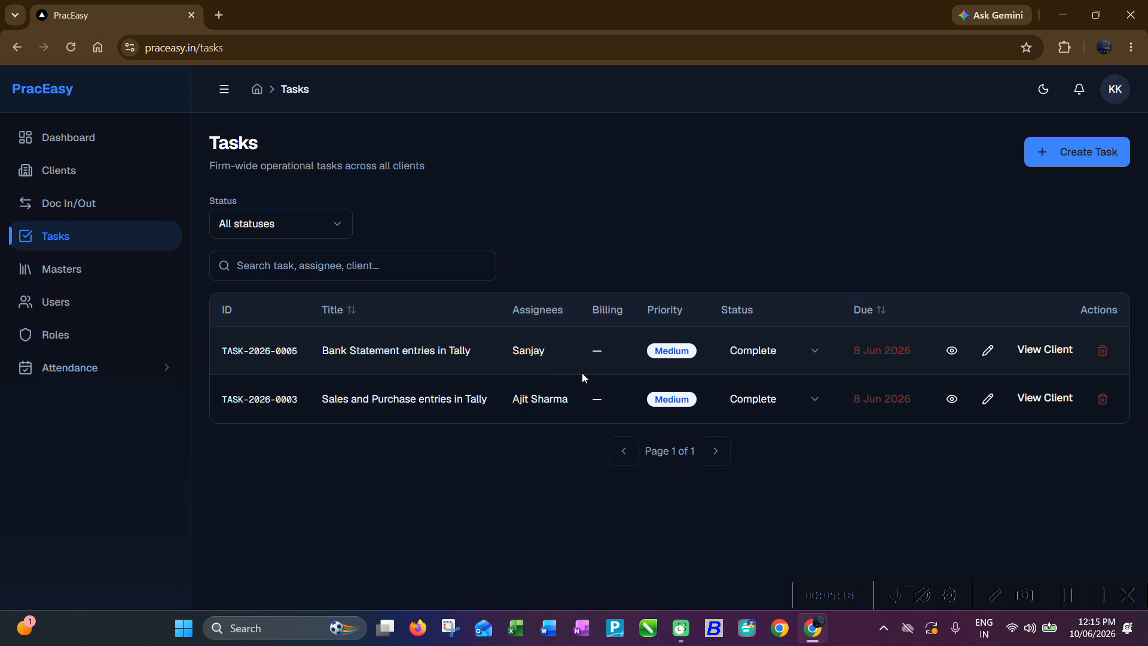
left_click(1033, 354)
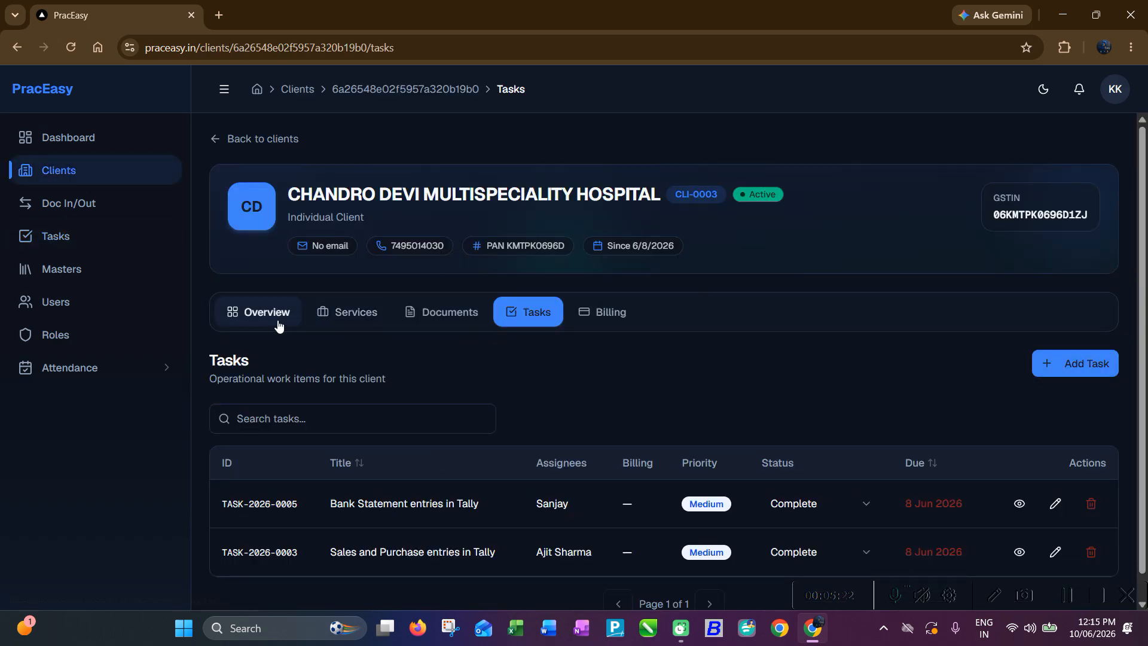
left_click(278, 325)
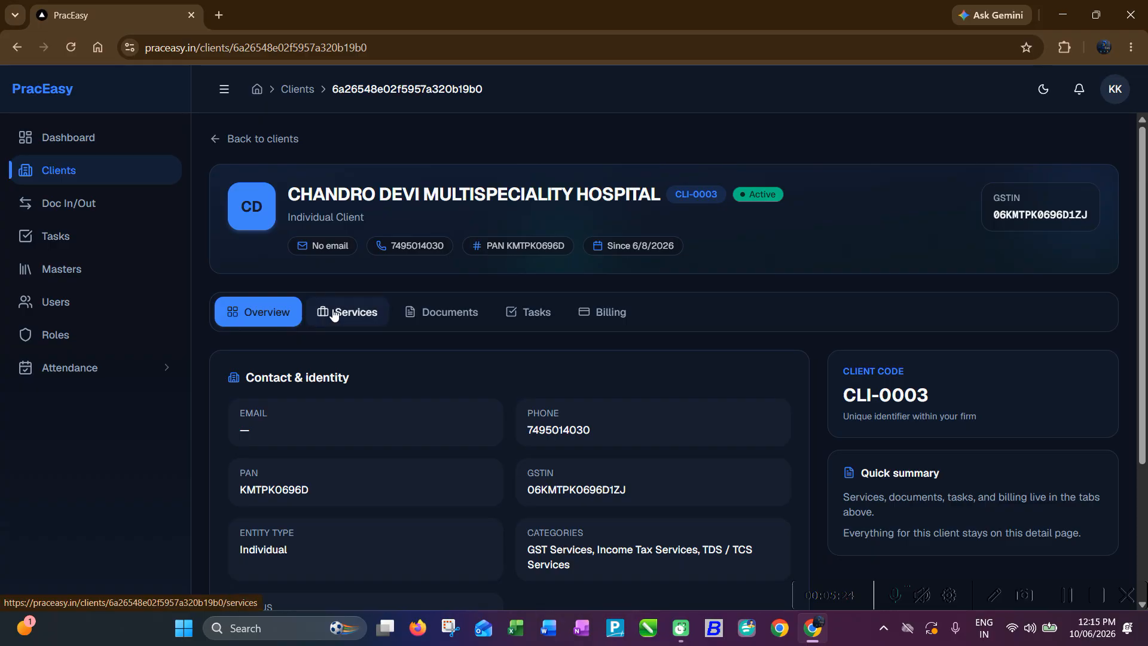
left_click(334, 315)
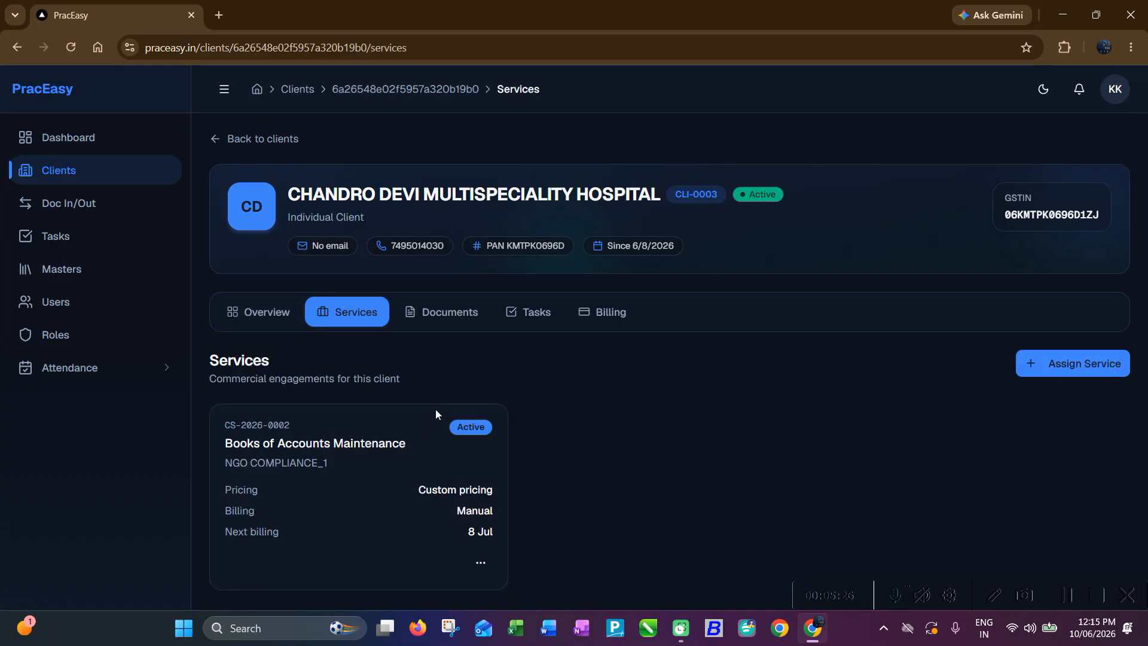
left_click(450, 323)
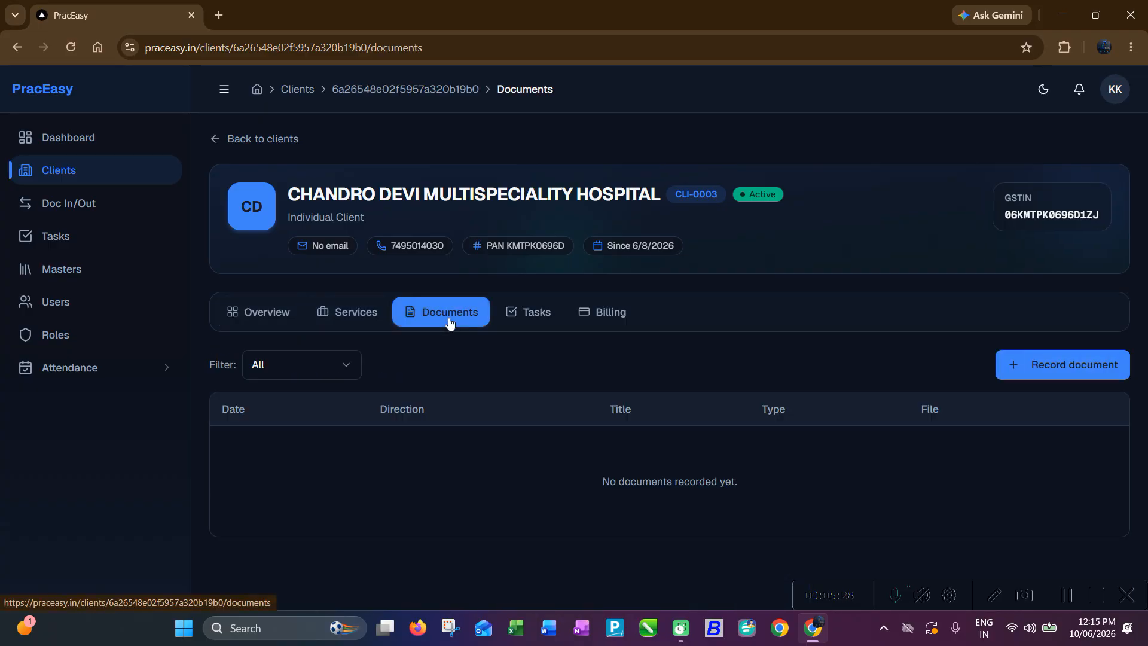
left_click(532, 313)
left_click(620, 320)
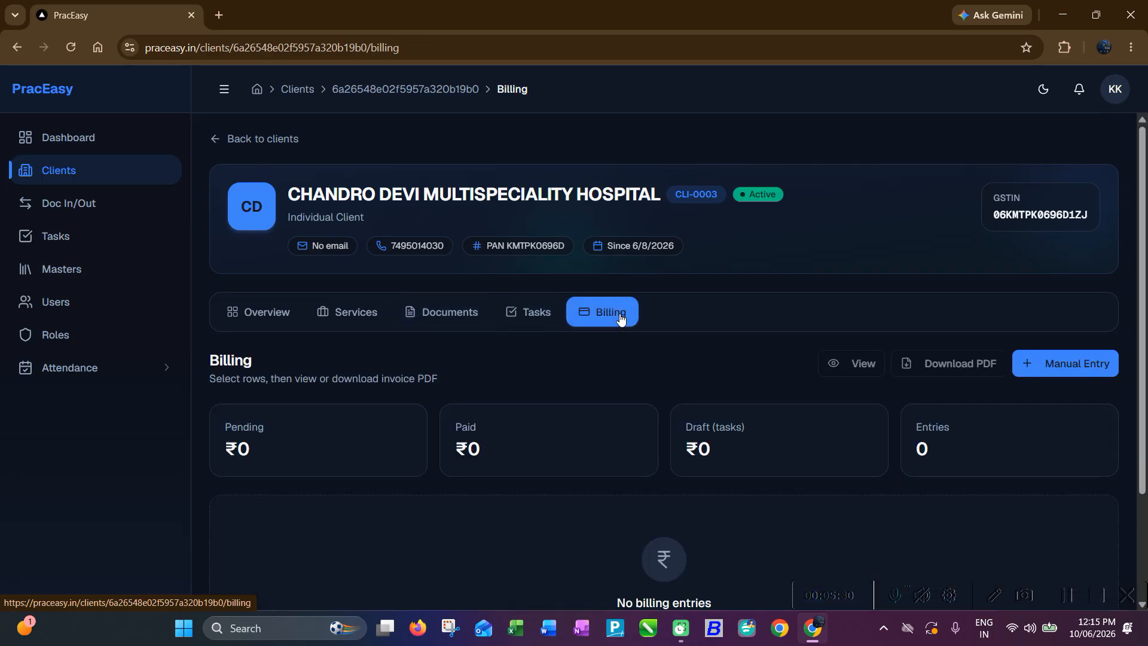
Use the account menu to sign out of the staff user's account.
left_click(1115, 90)
left_click(1021, 167)
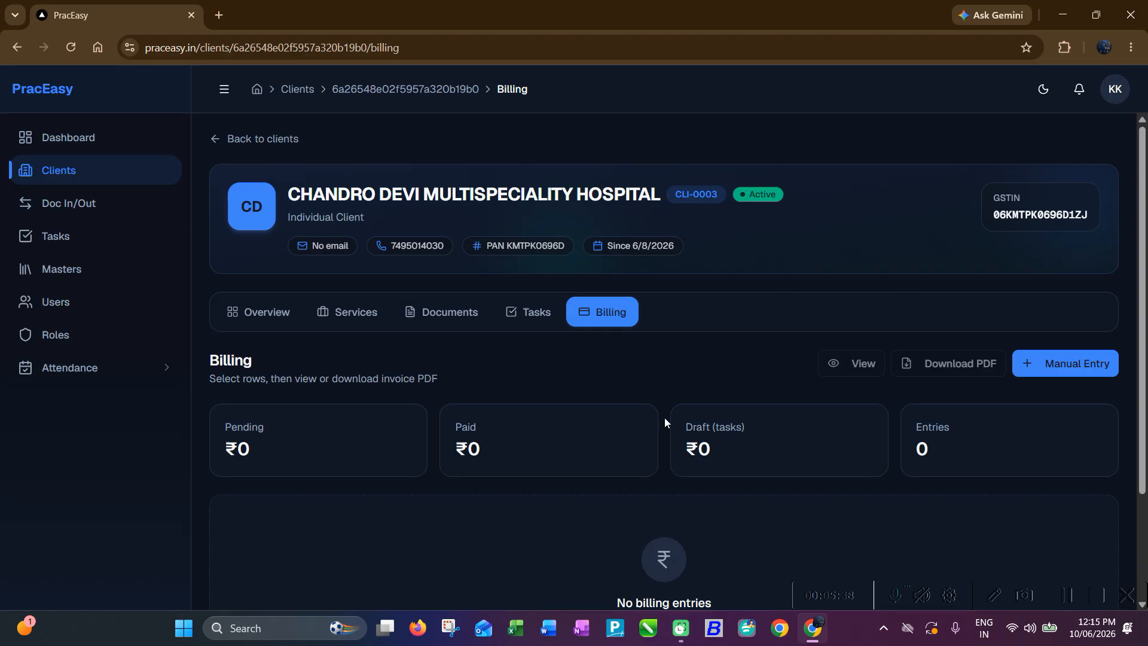
left_click(1112, 95)
Sign in with the administrator's saved email and dismiss the save-password prompt.
left_click(1010, 163)
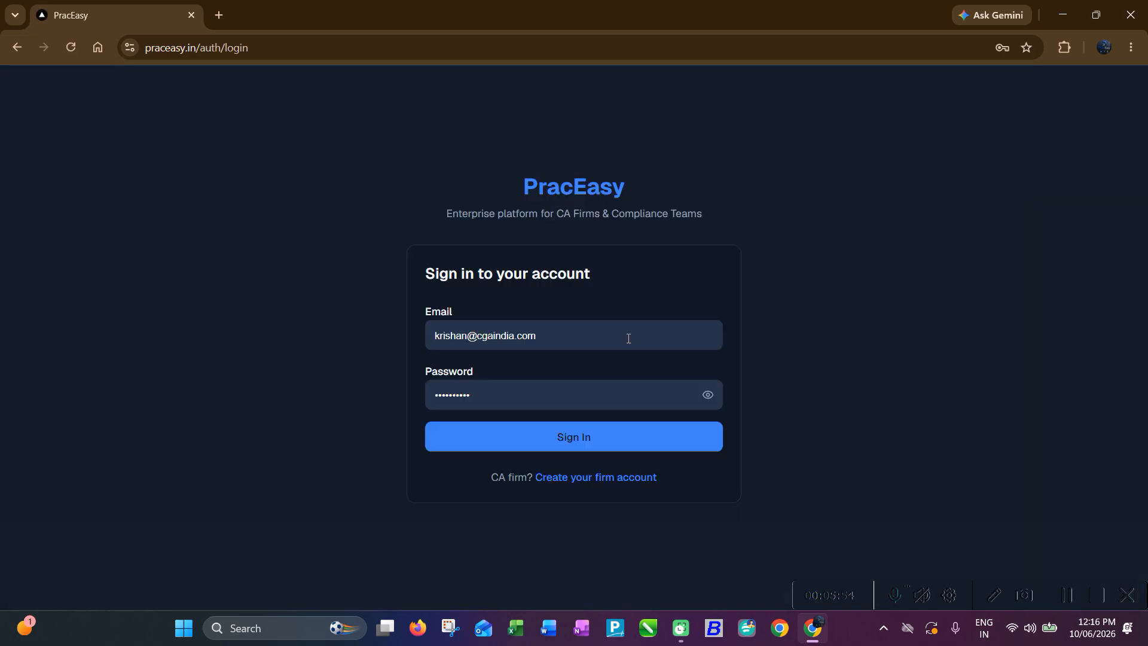
left_click(585, 338)
double_click(583, 342)
type("ent")
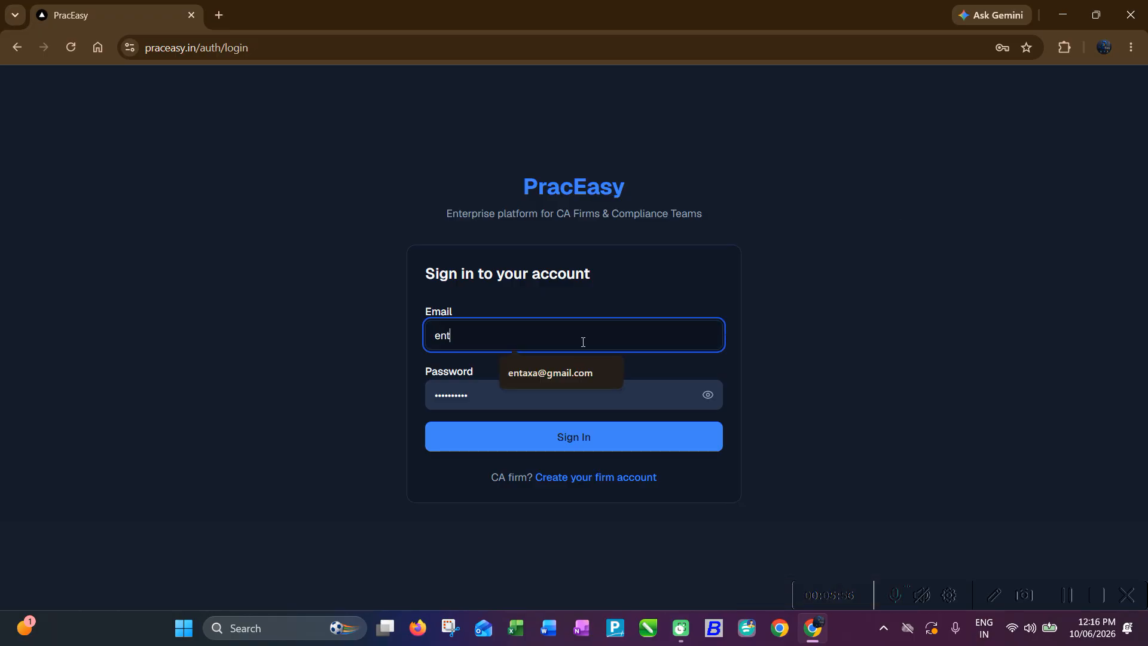
left_click(561, 372)
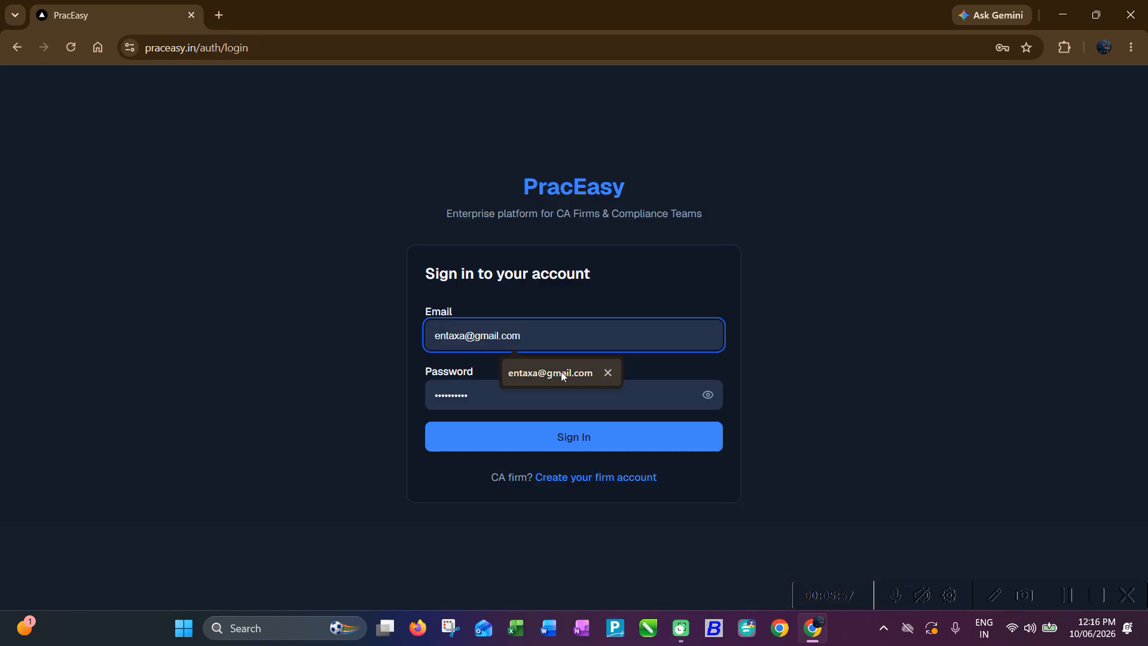
left_click(569, 437)
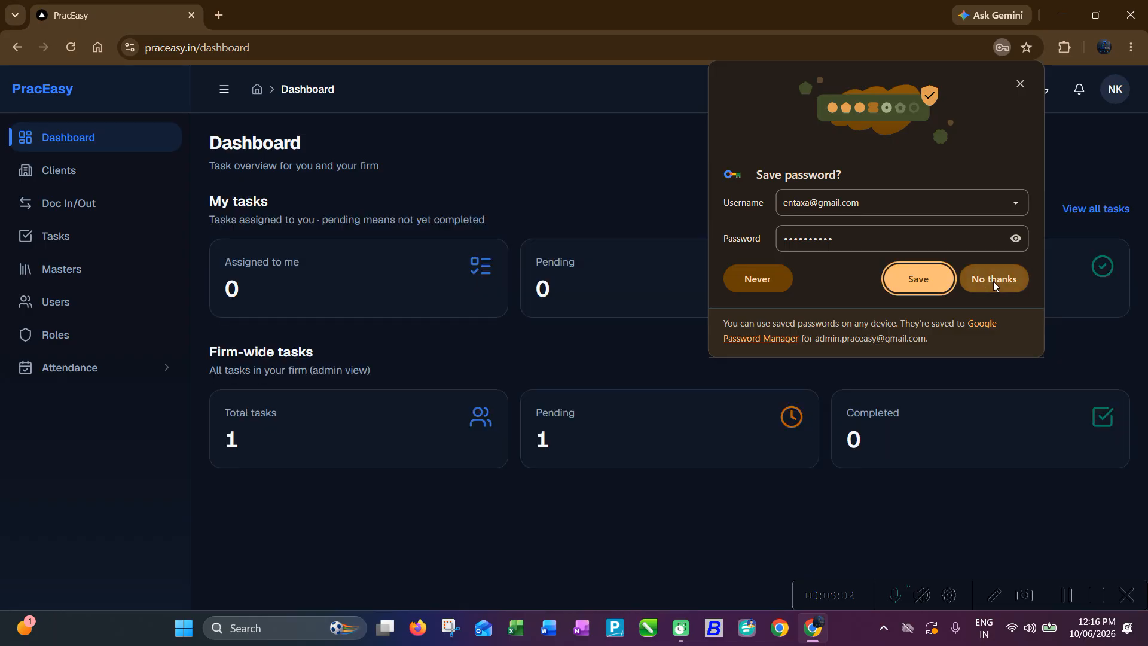
left_click(995, 280)
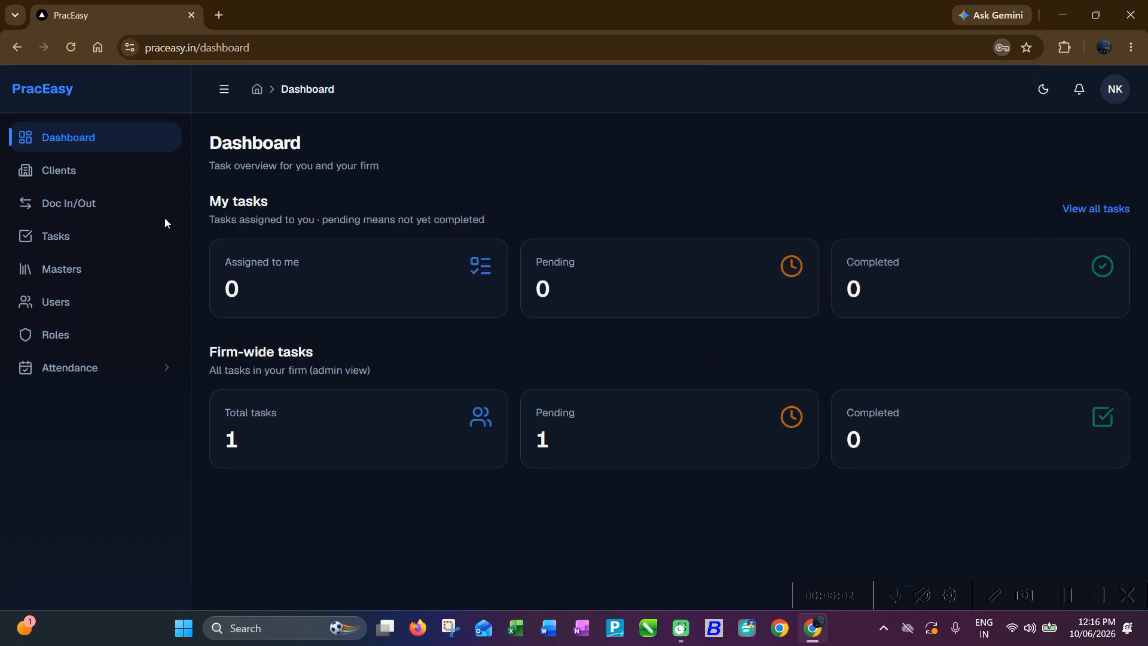
Look over the Clients, Users and Roles lists.
left_click(58, 171)
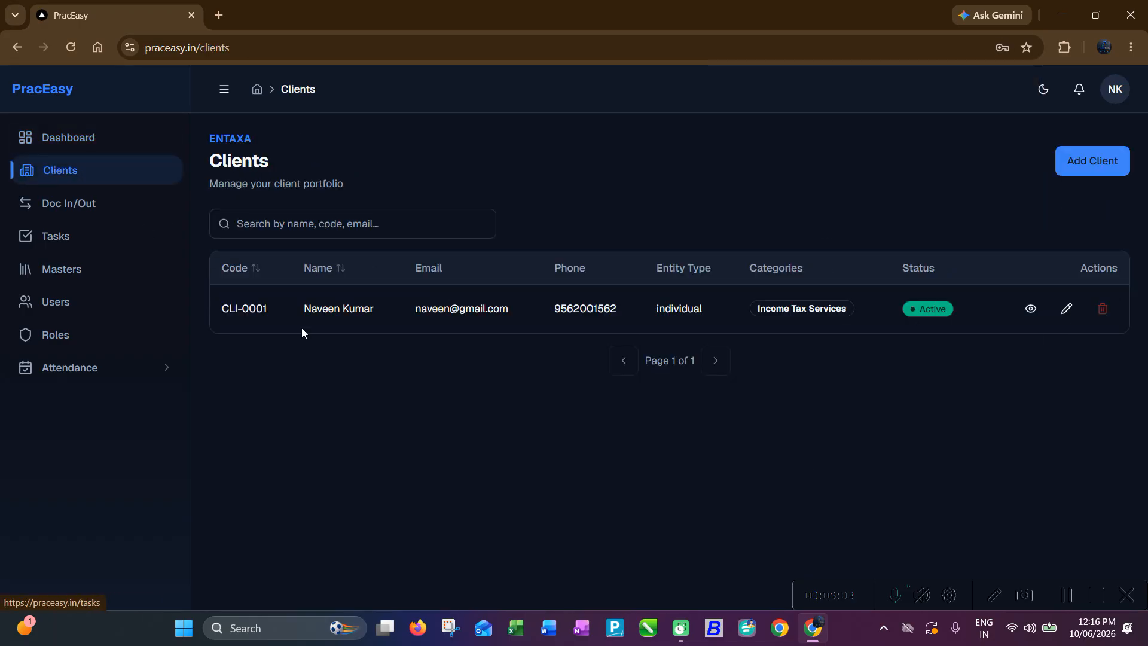
left_click(66, 302)
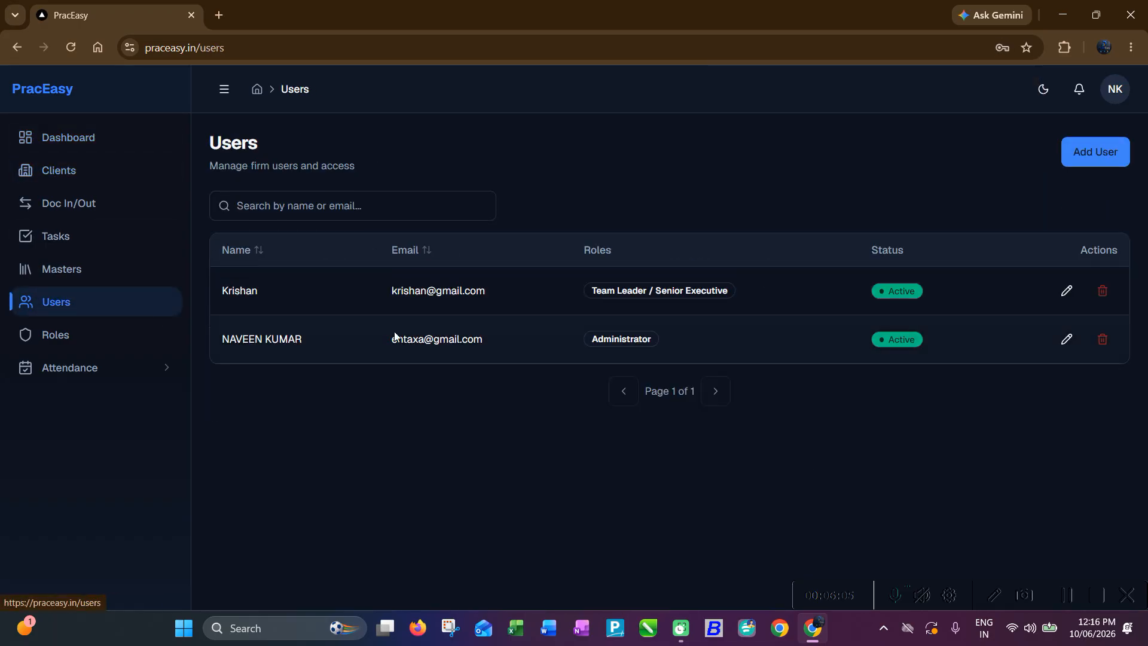
left_click(93, 342)
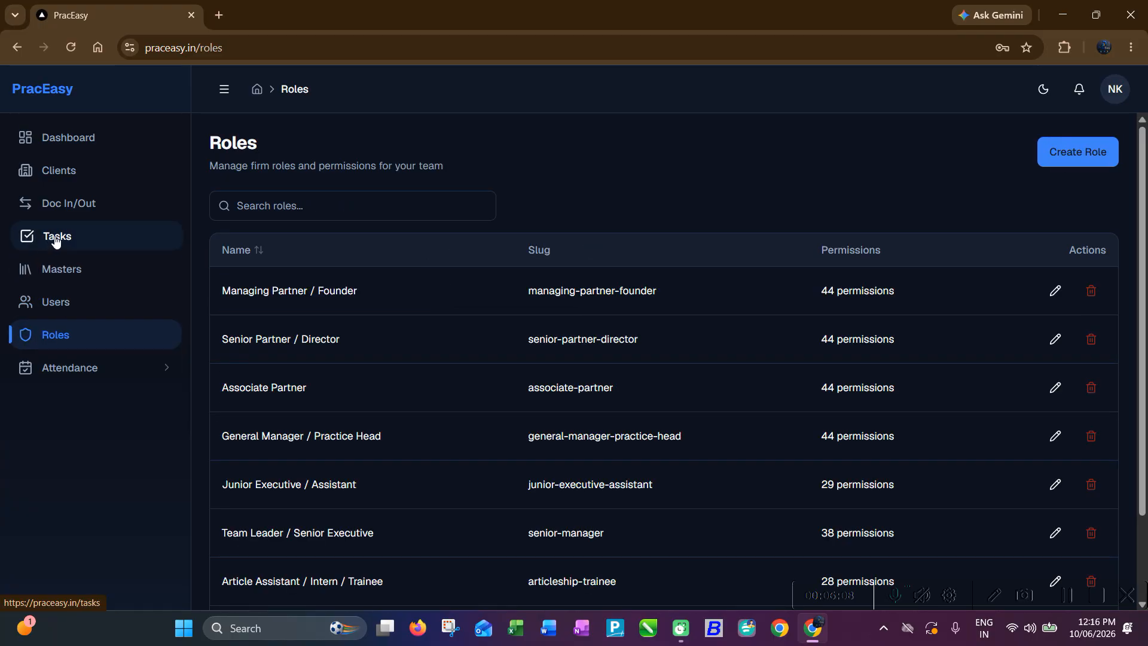
Page through the Service Masters catalogue to page 4.
left_click(57, 269)
left_click(751, 244)
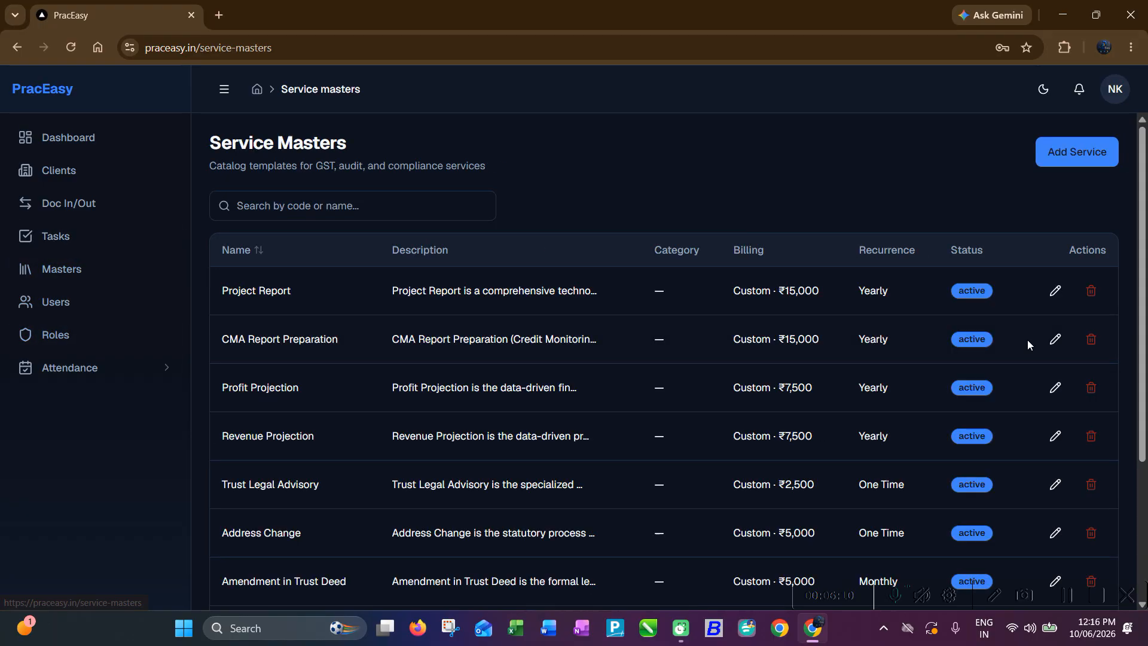
scroll(1143, 501, "down", 5)
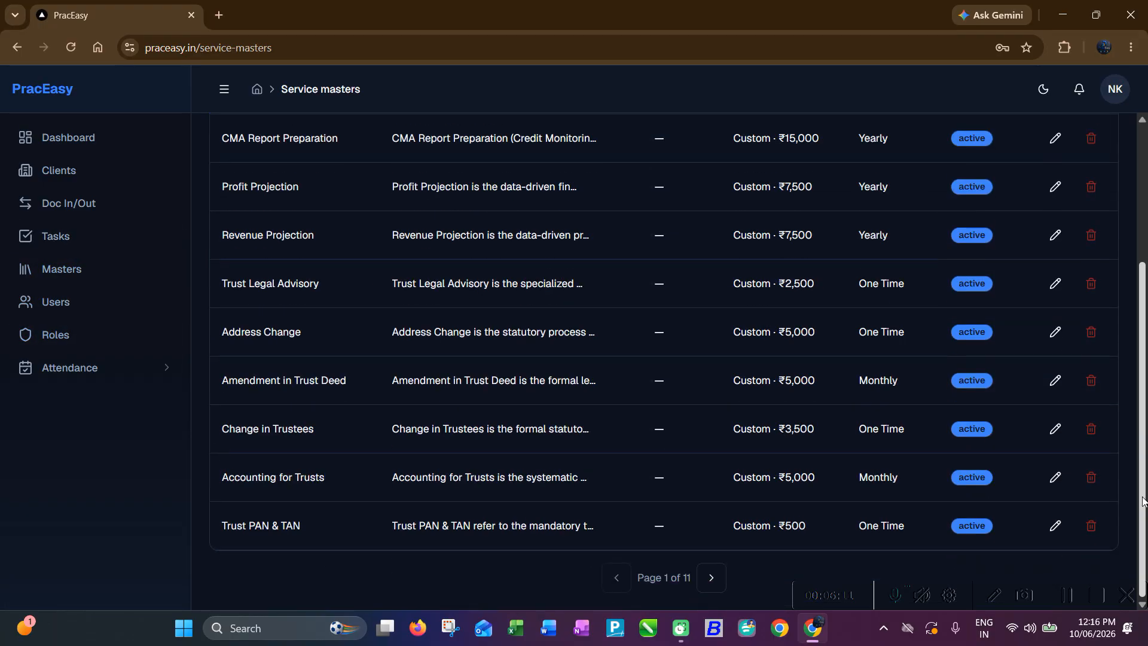
left_click(725, 580)
scroll(705, 538, "down", 5)
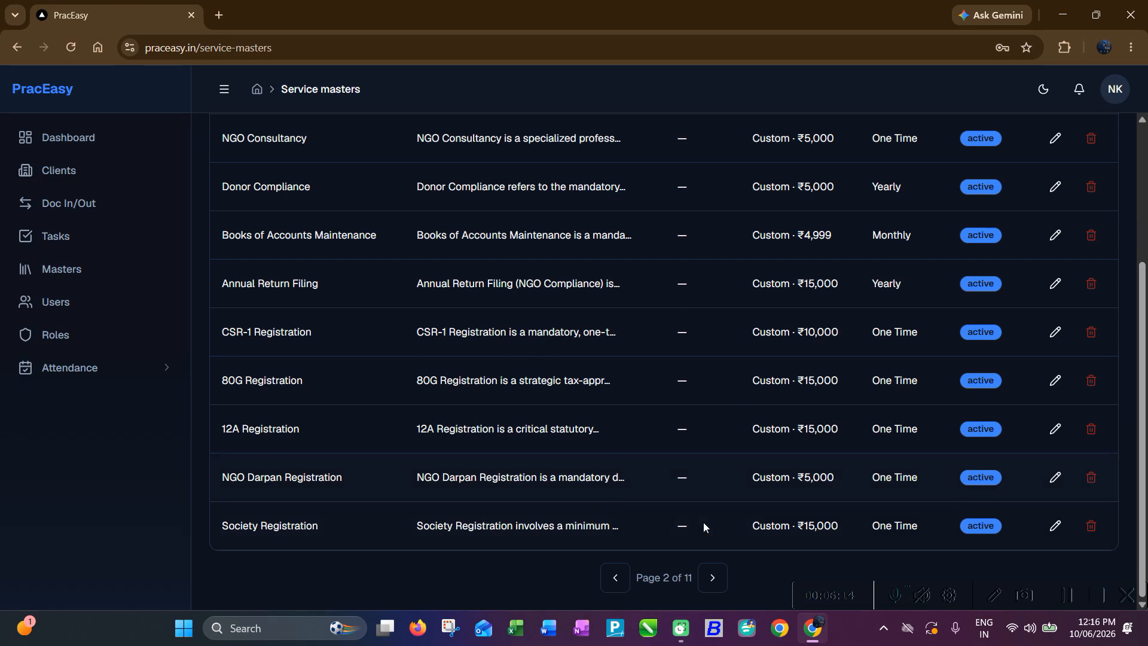
left_click(710, 578)
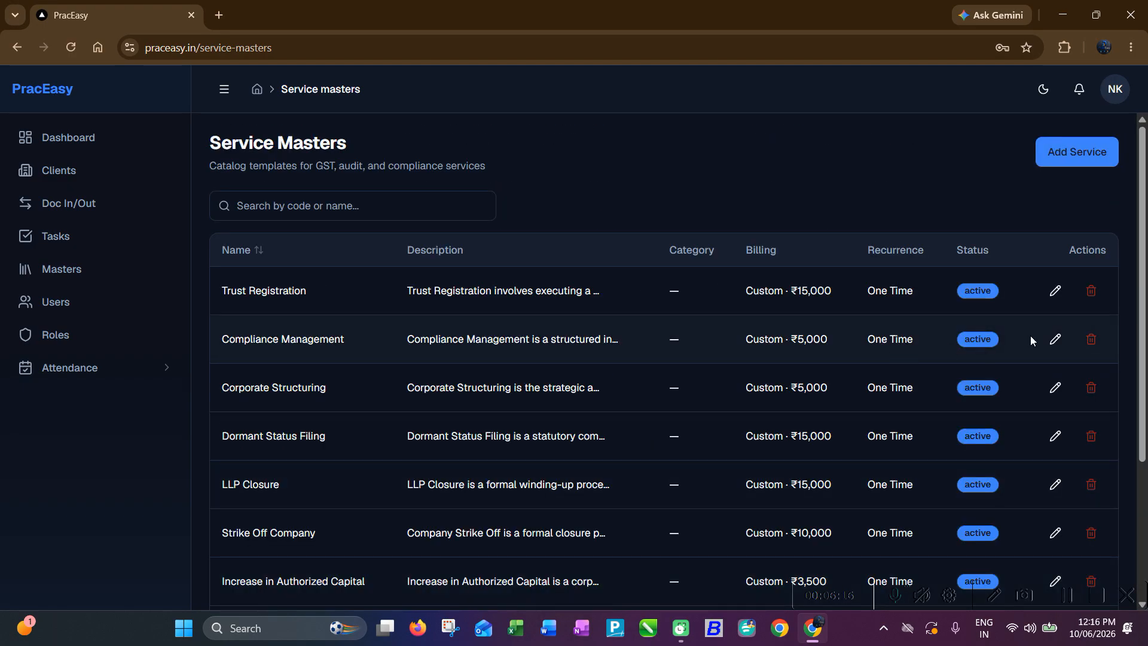
scroll(1031, 335, "down", 4)
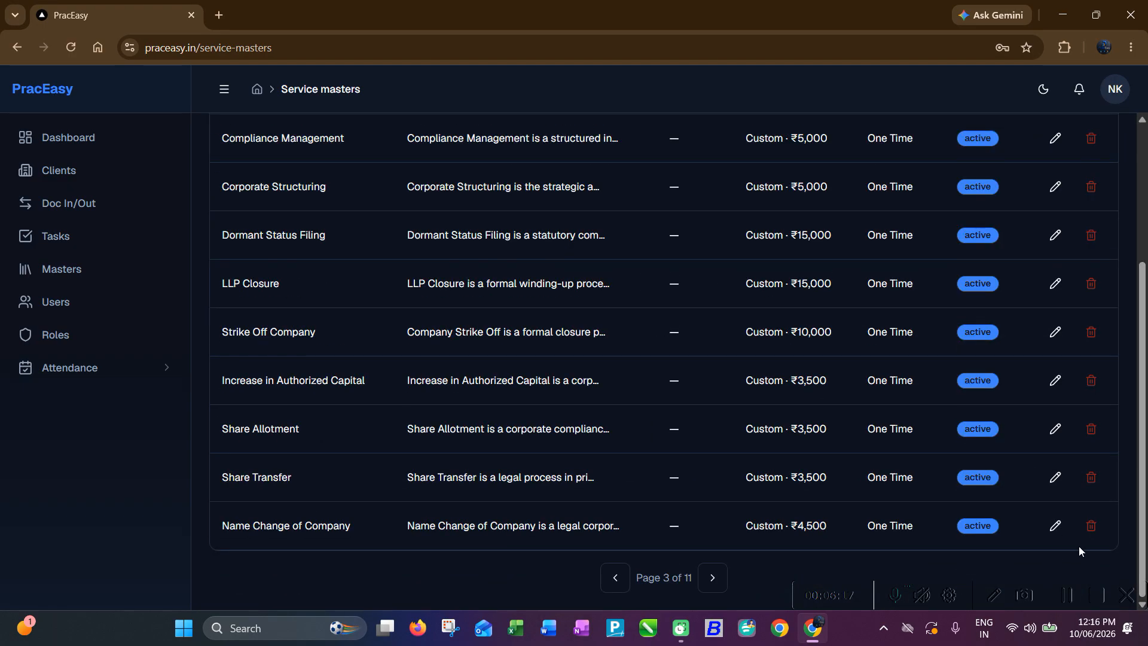
left_click(709, 585)
scroll(756, 456, "down", 4)
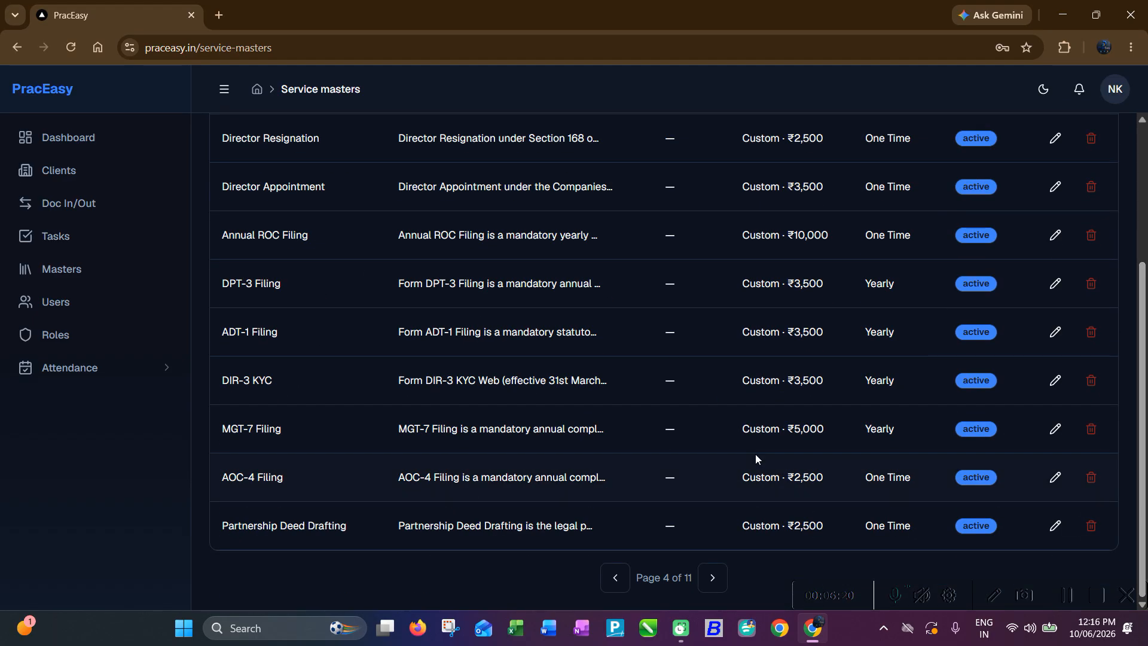
Find the Yearly DIR-3 KYC service and open it for editing.
left_click_drag(229, 383, 284, 386)
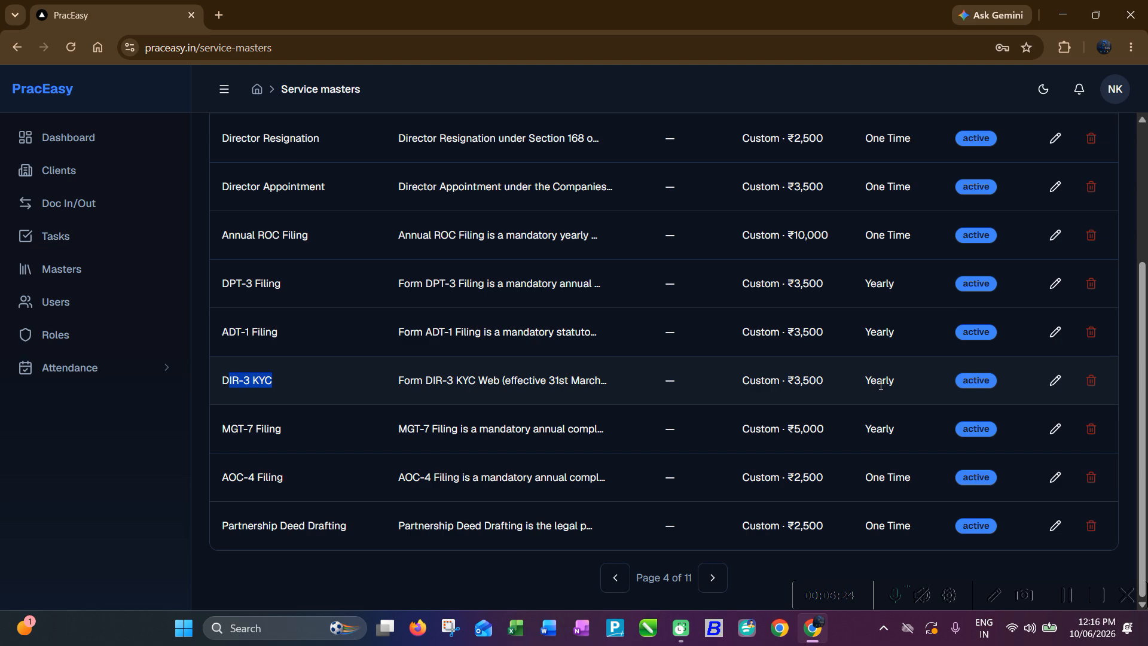
left_click_drag(865, 386, 917, 380)
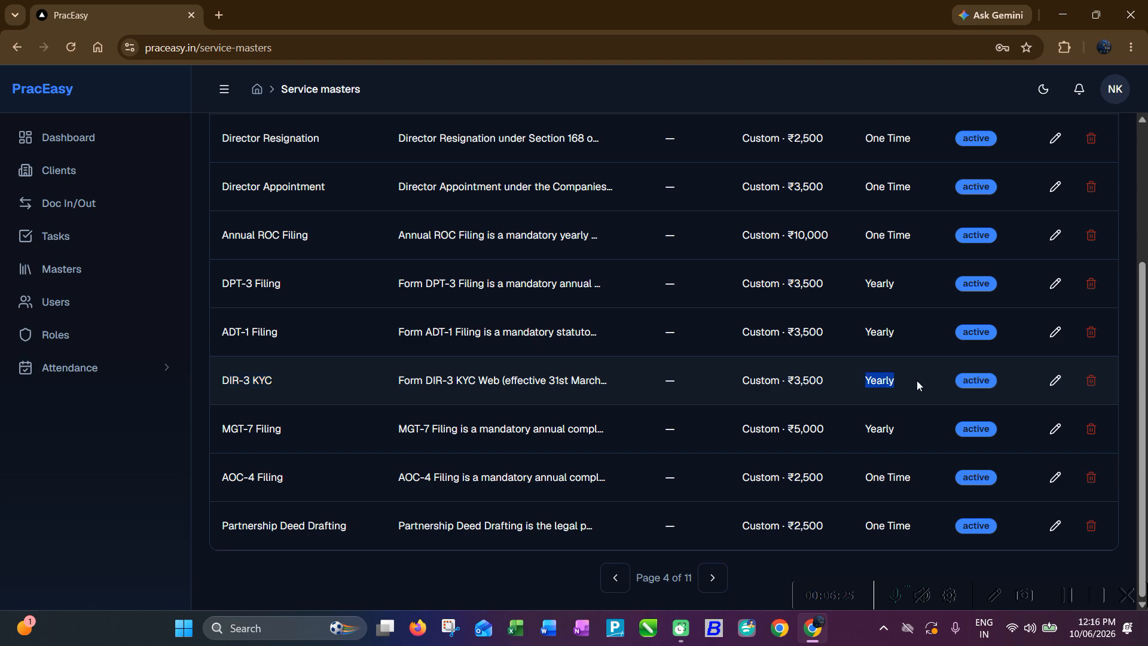
left_click(1058, 383)
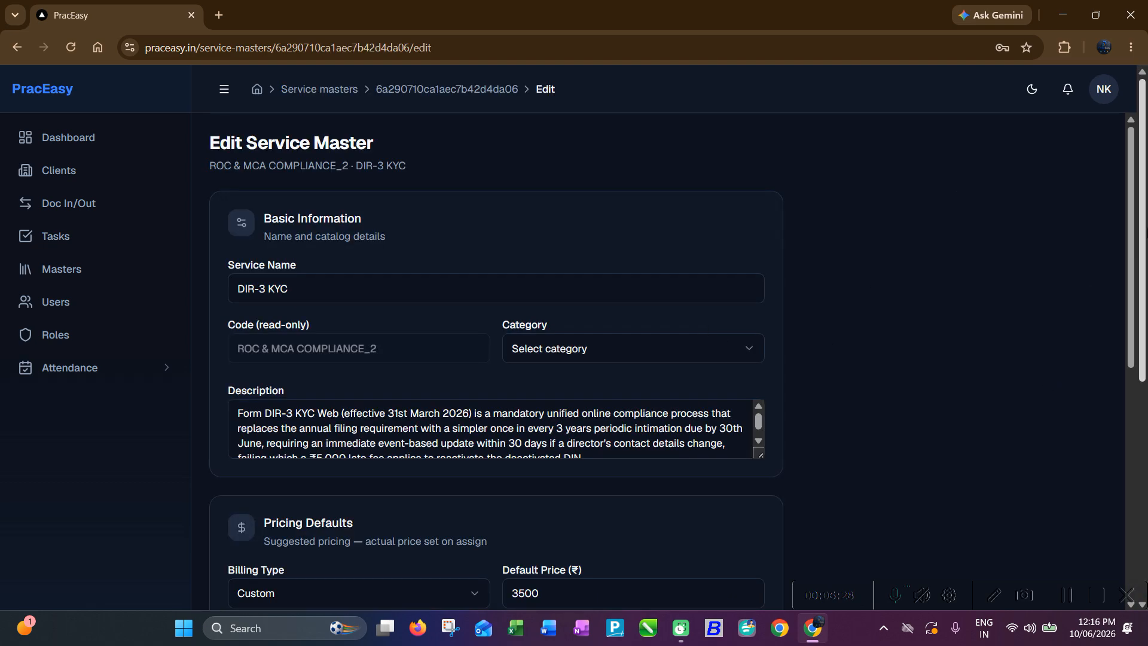
scroll(203, 99, "down", 4)
Leave the DIR-3 KYC editor and open a new-service form without entering anything.
scroll(203, 98, "up", 4)
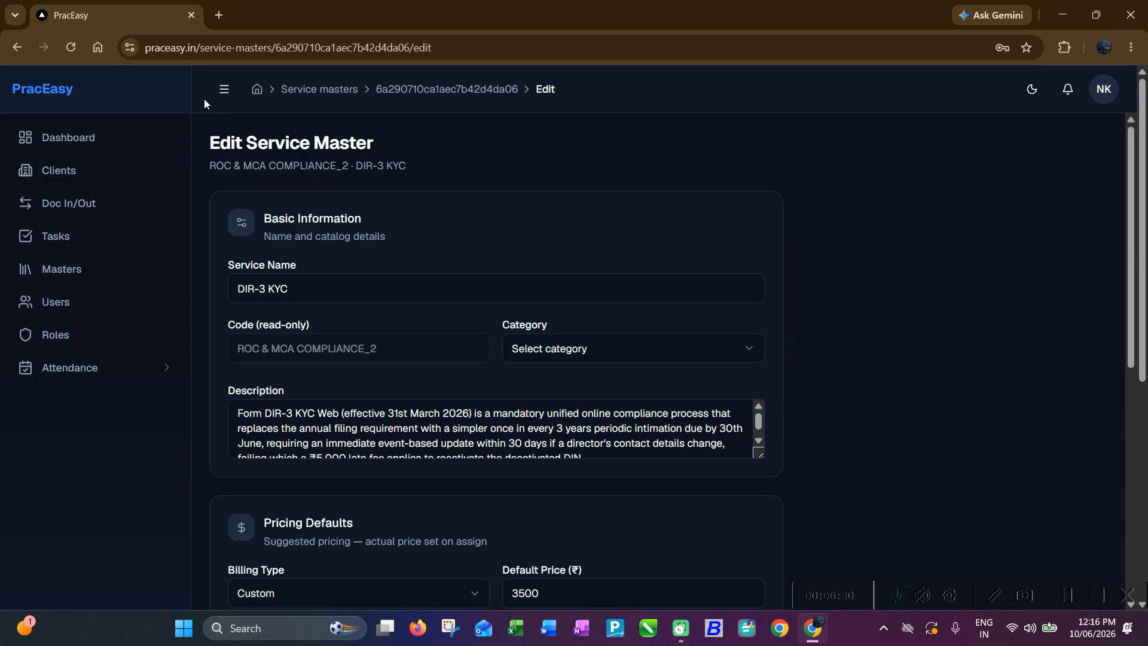
left_click(81, 143)
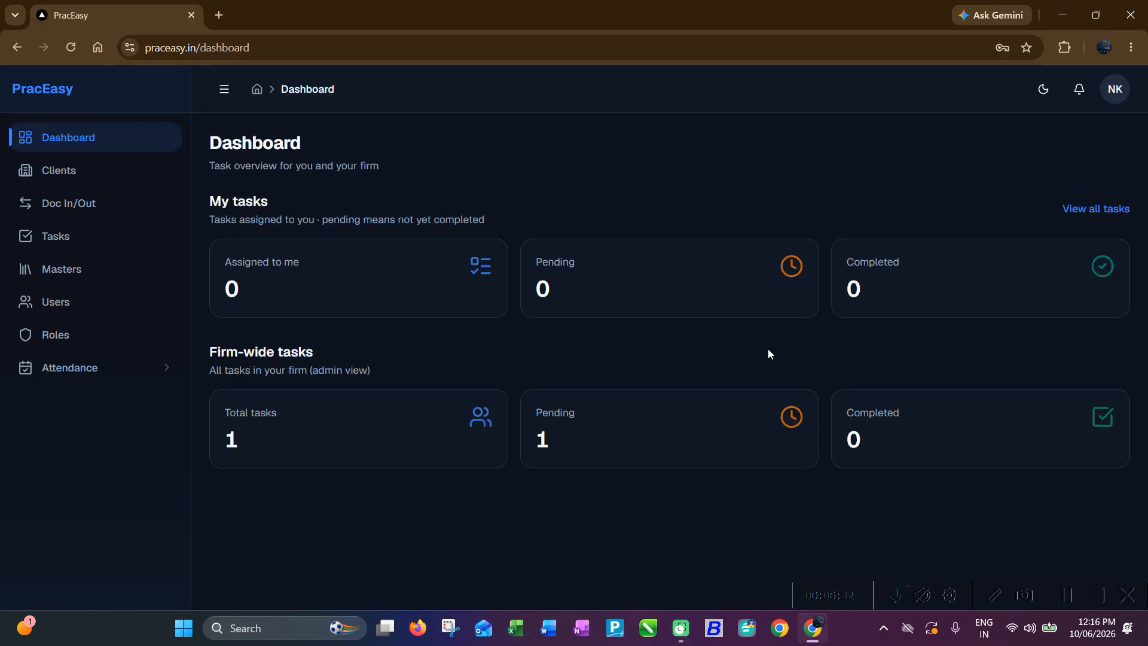
left_click(71, 271)
left_click(811, 255)
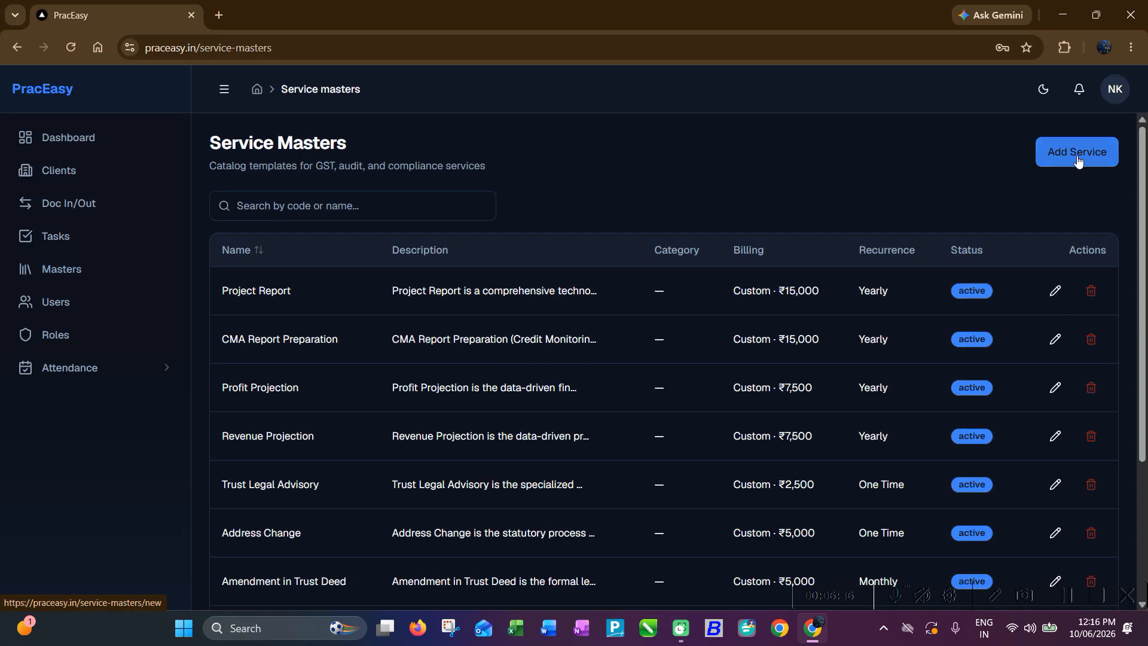
left_click(1085, 153)
left_click(348, 290)
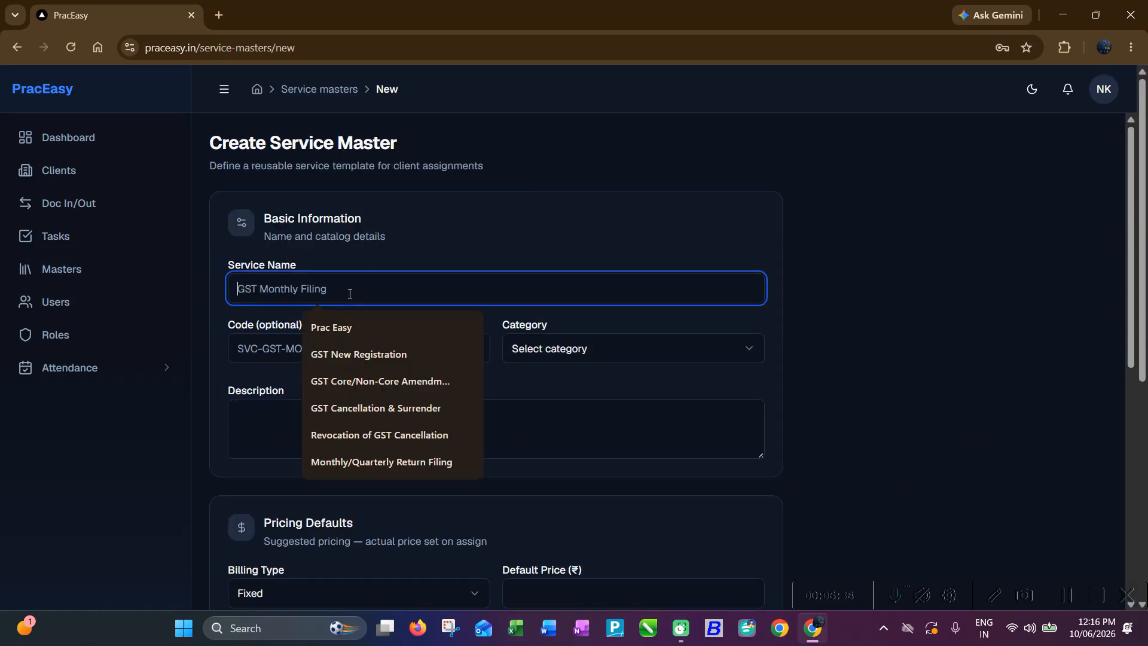
Review the Client Categories list under Masters.
left_click(74, 282)
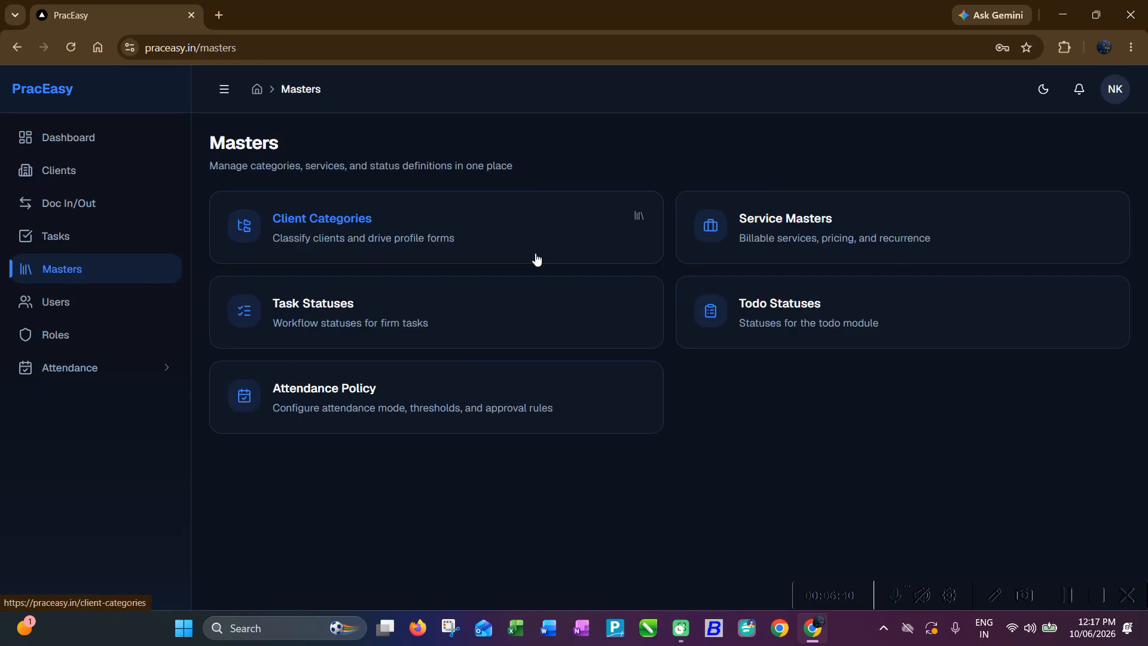
left_click(412, 242)
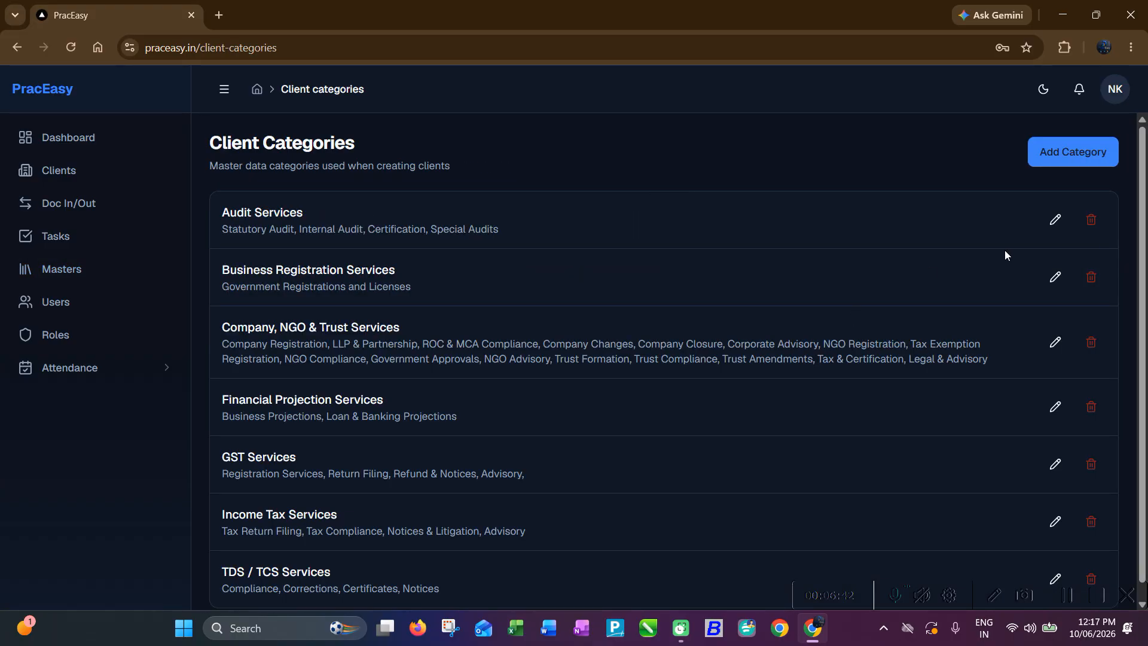
scroll(1004, 251, "down", 1)
scroll(677, 365, "up", 1)
Return to the PracEasy Dashboard, then switch to Microsoft Word's start screen.
left_click(60, 153)
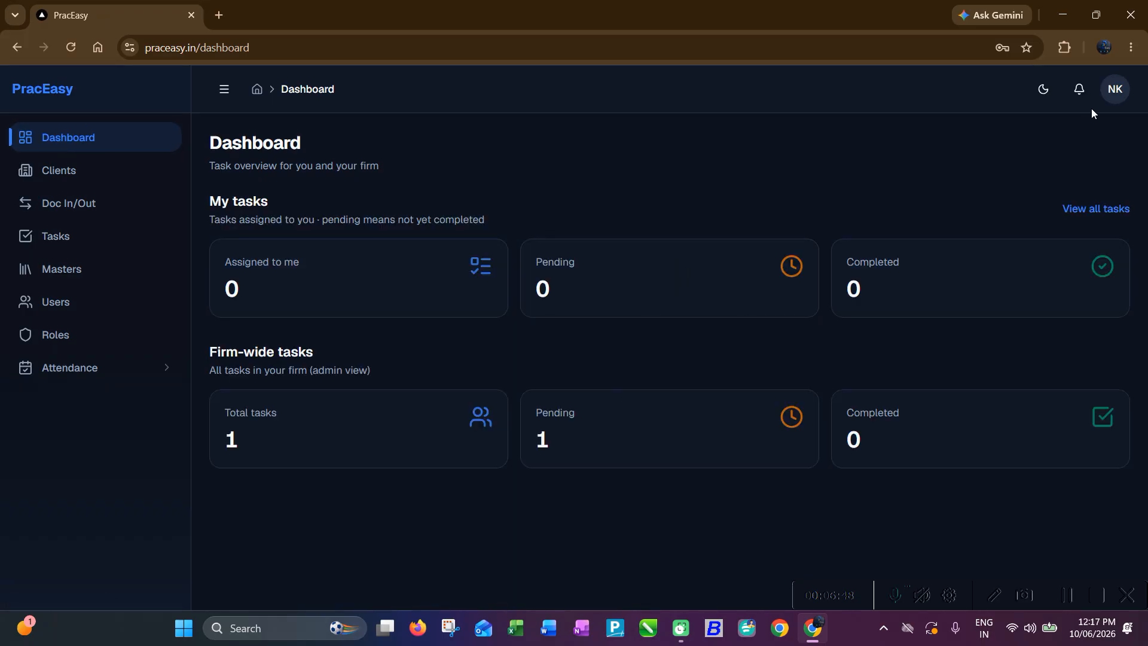
left_click(1116, 100)
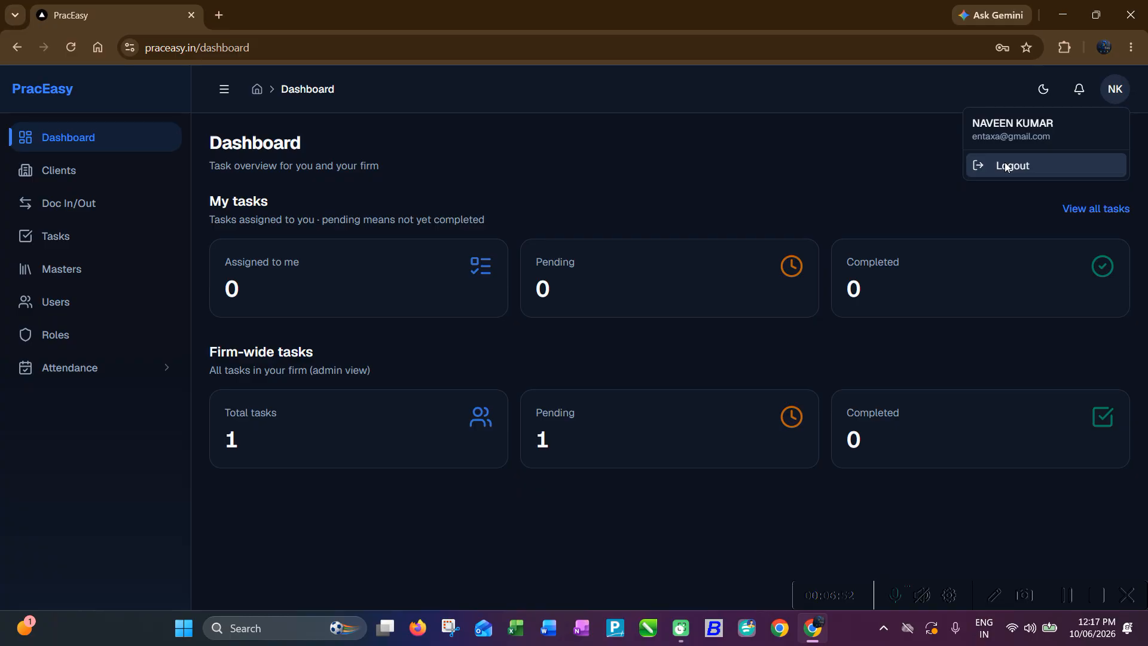
left_click(546, 633)
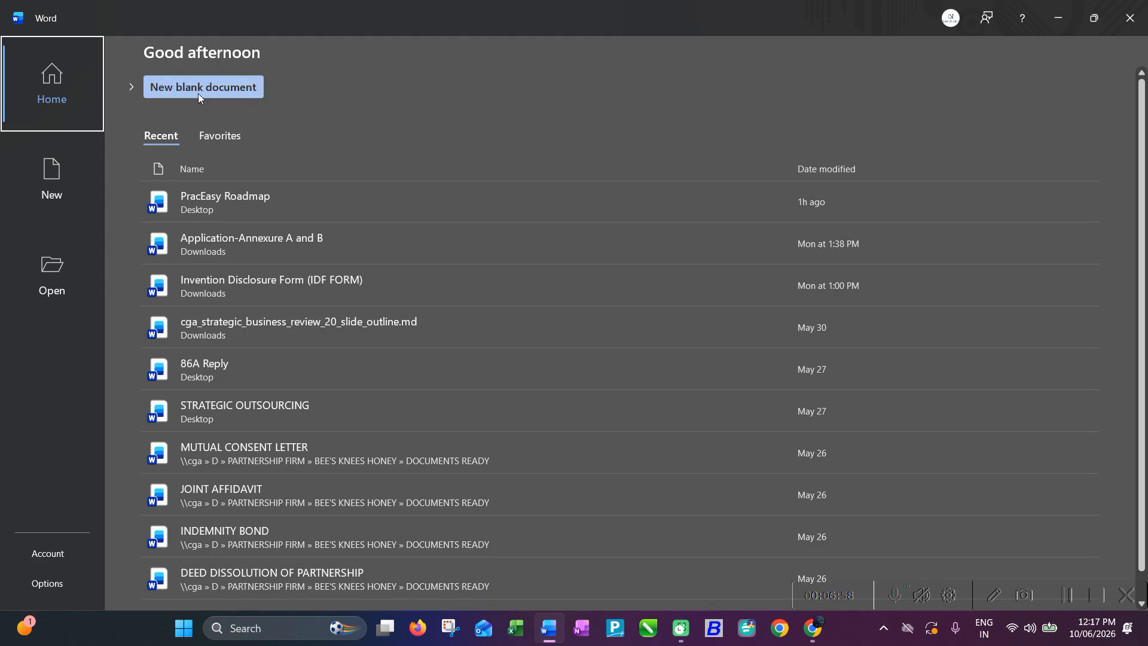
left_click(198, 89)
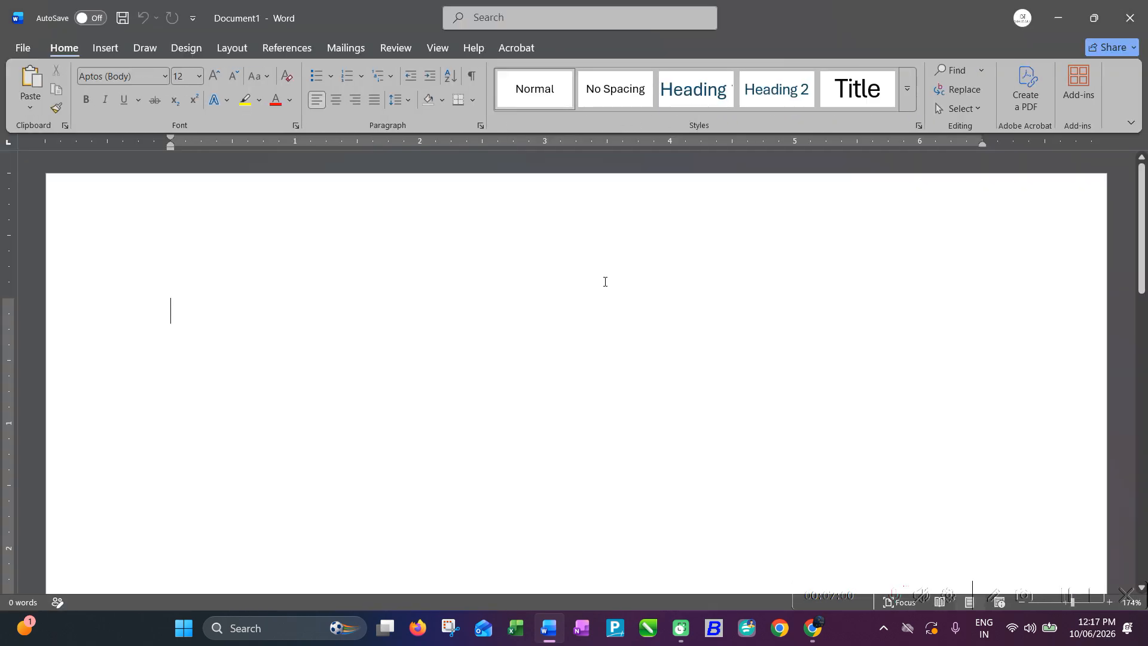
Type a one-line note with a contact's phone number and name, then start a new line.
key("Return")
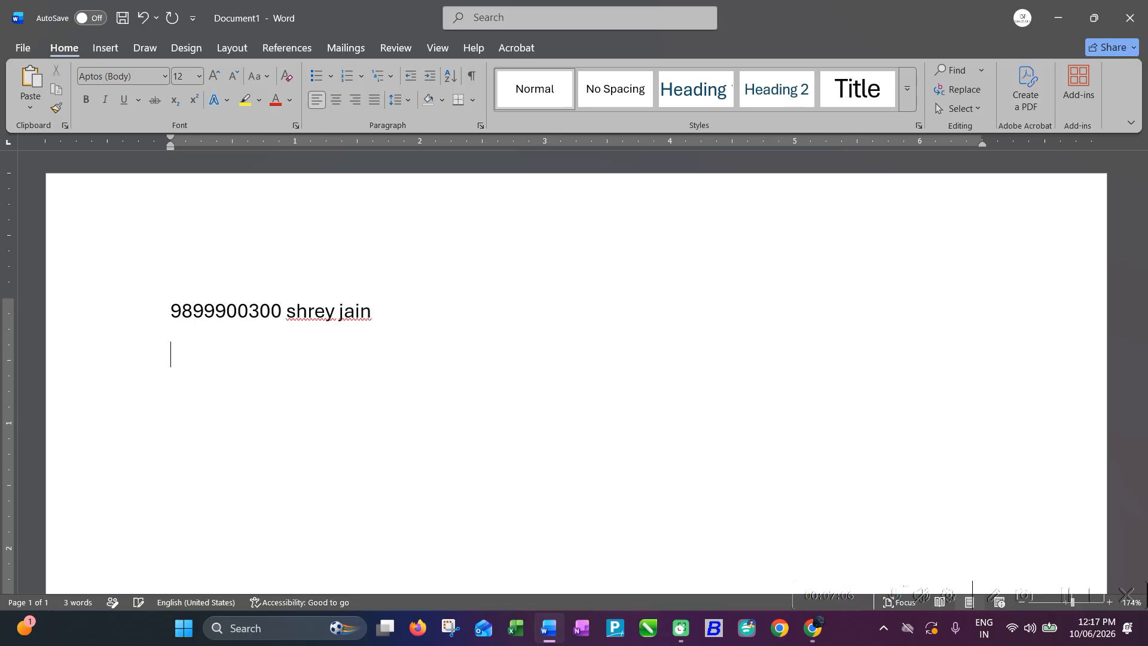